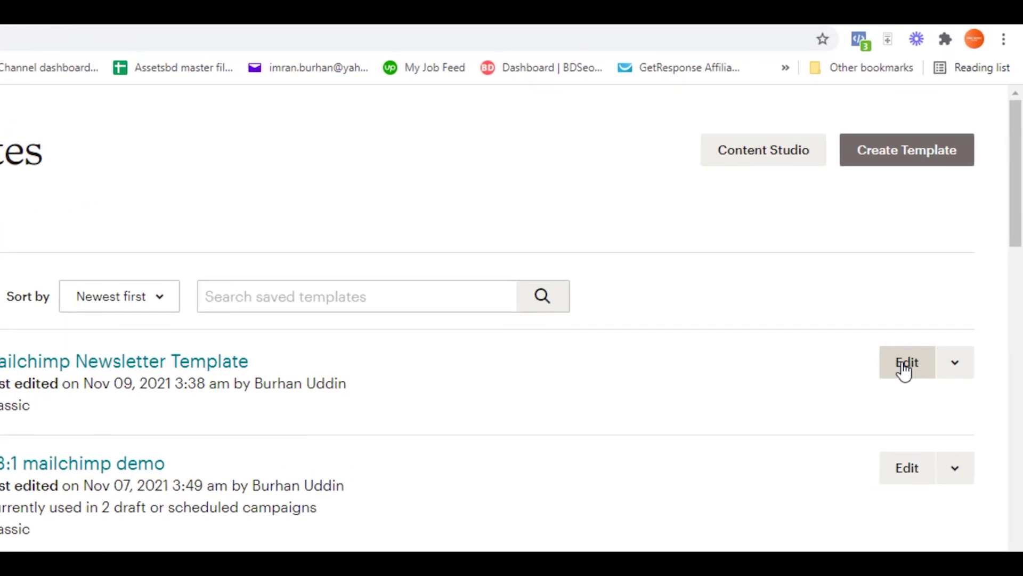
Edit the Mailchimp Newsletter Template from the Templates page
click(928, 302)
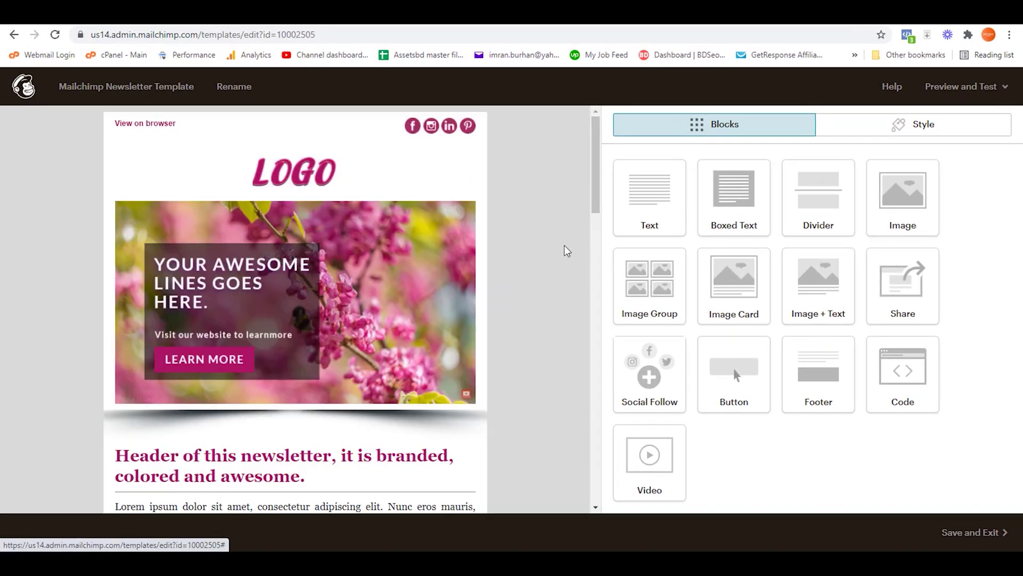
scroll(546, 257, down, 5)
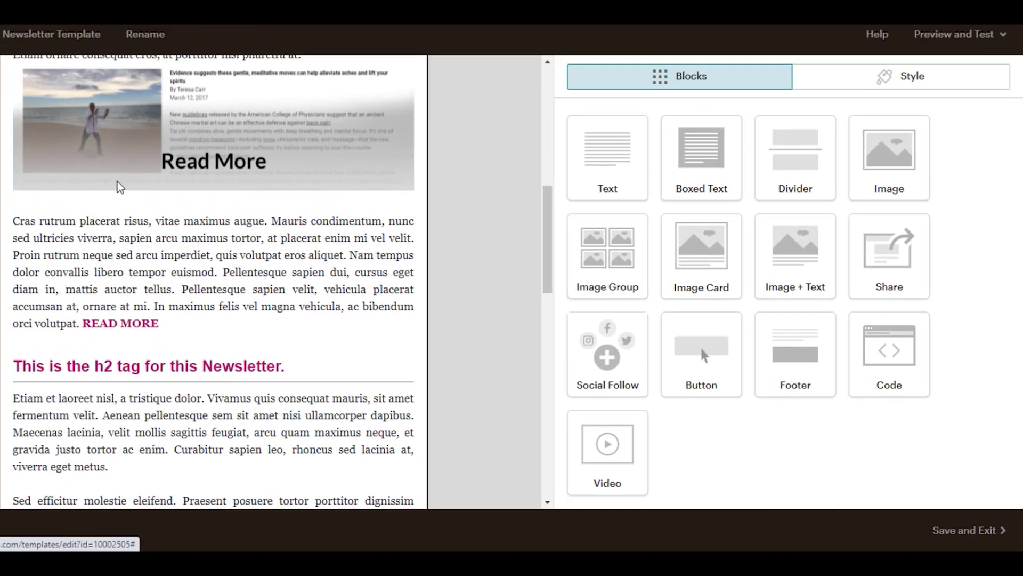
scroll(261, 231, down, 4)
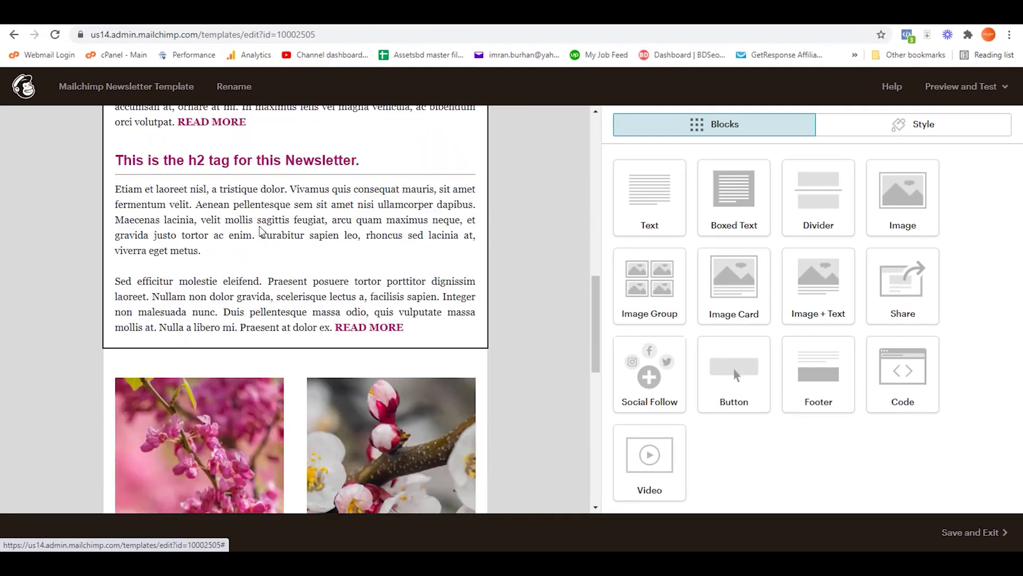
scroll(261, 231, down, 1)
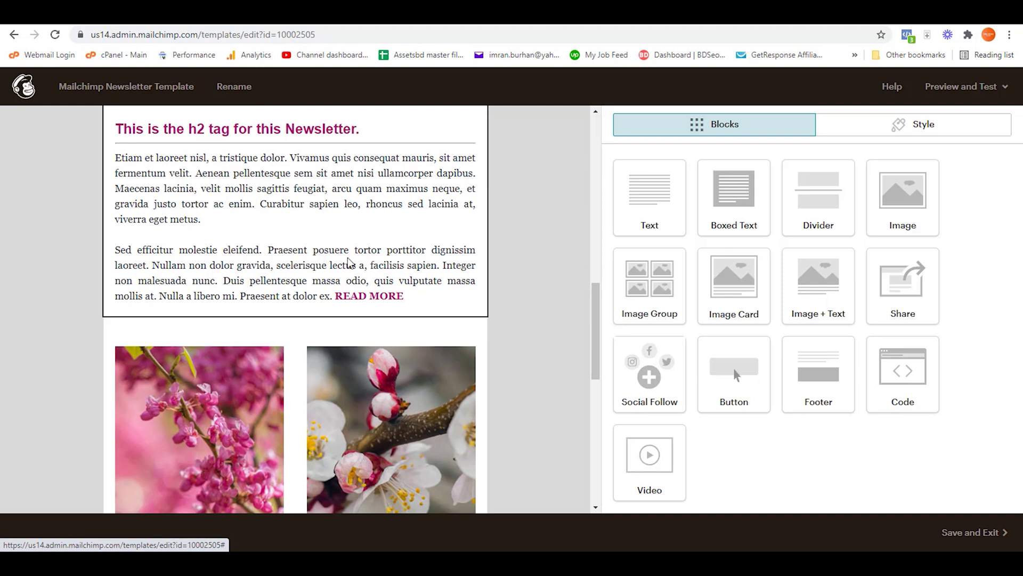
scroll(309, 299, down, 8)
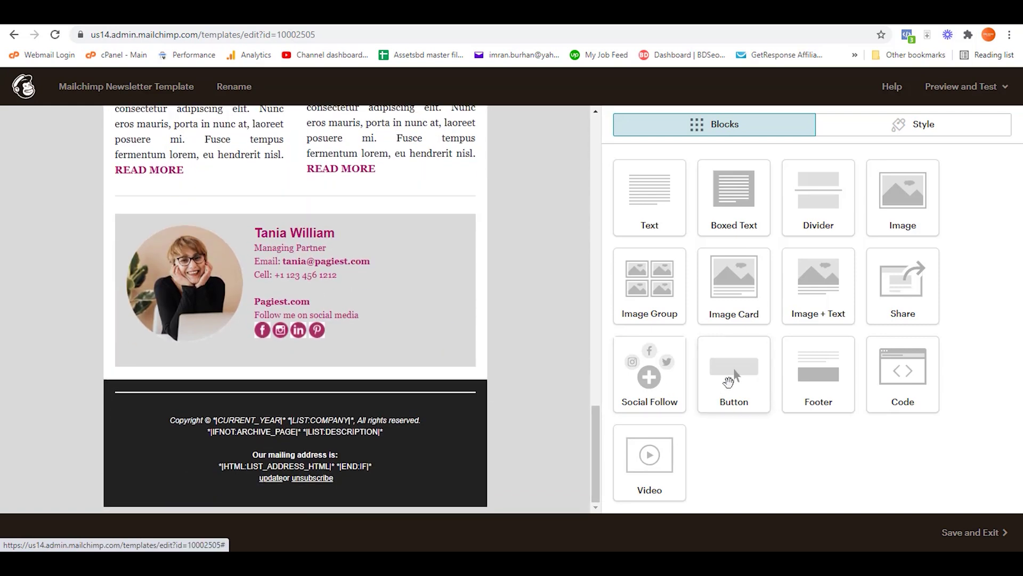
scroll(254, 283, up, 2)
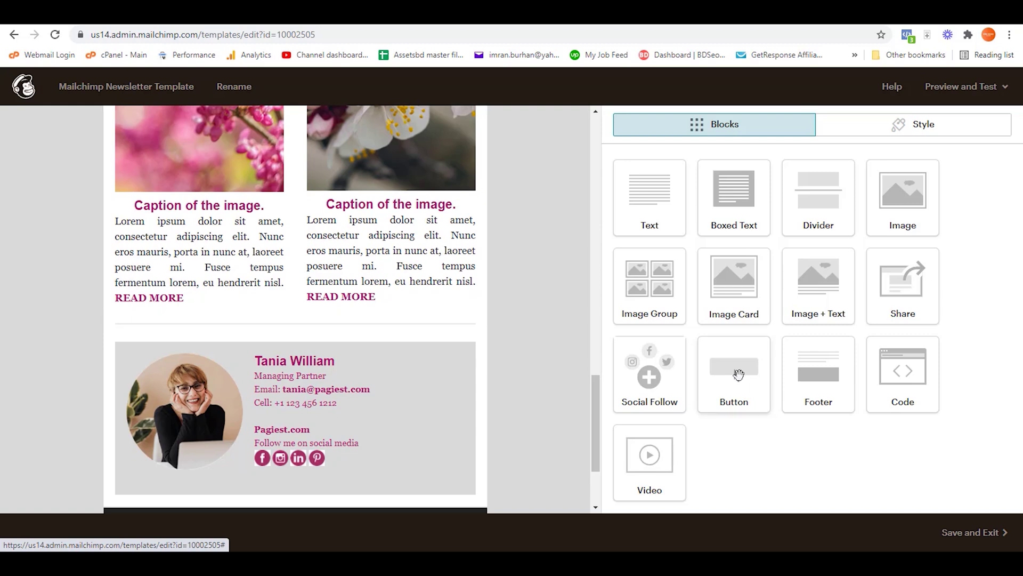
Add a Button block below the image captions and change its text to 'Visit out website'
drag(738, 374, 284, 307)
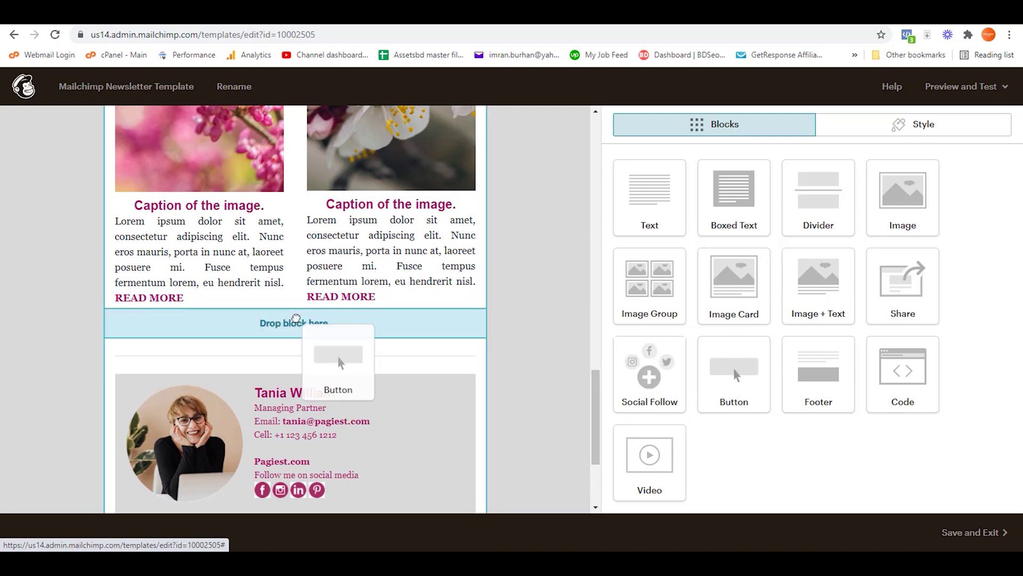
drag(416, 337, 416, 338)
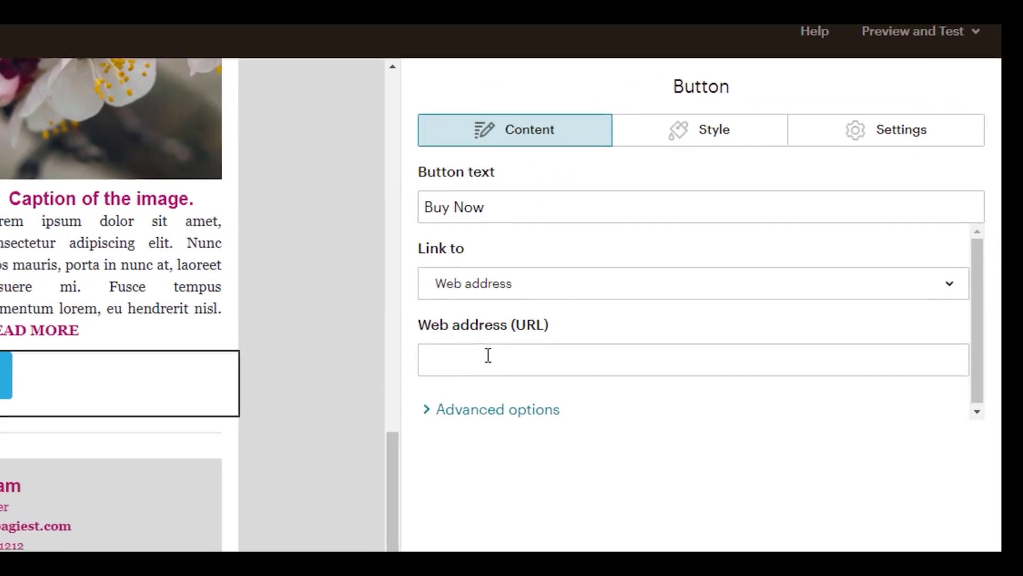
drag(483, 207, 401, 207)
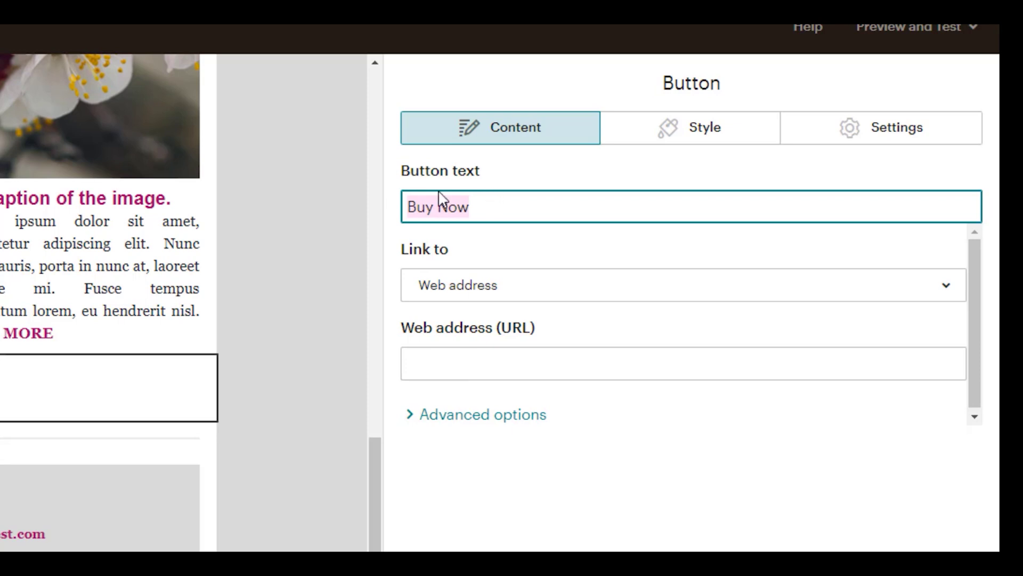
text(Vis)
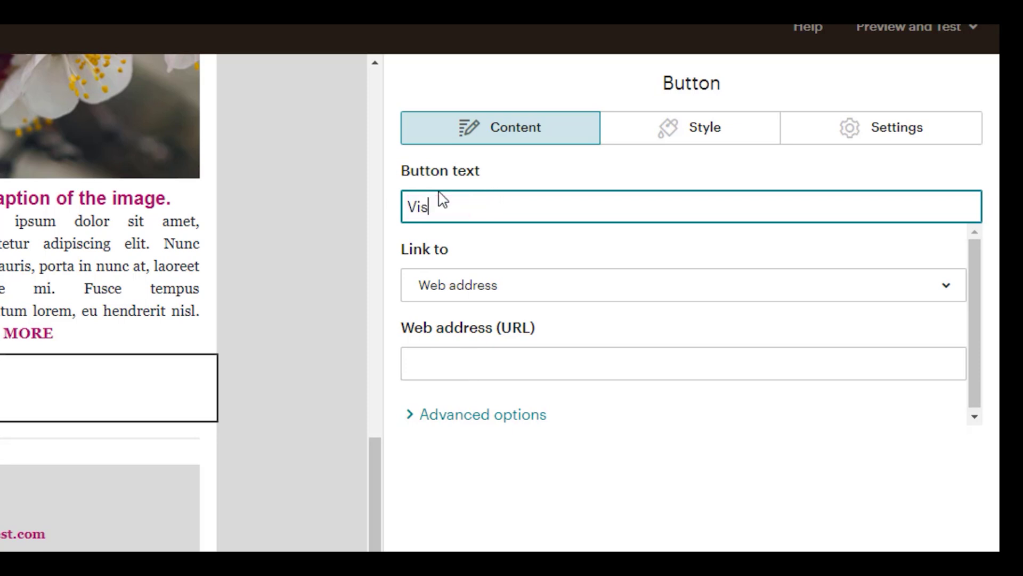
text(it ur)
key(BackSpace)
key(BackSpace)
text(out webs ite)
key(BackSpace)
key(BackSpace)
key(BackSpace)
key(BackSpace)
text(ite)
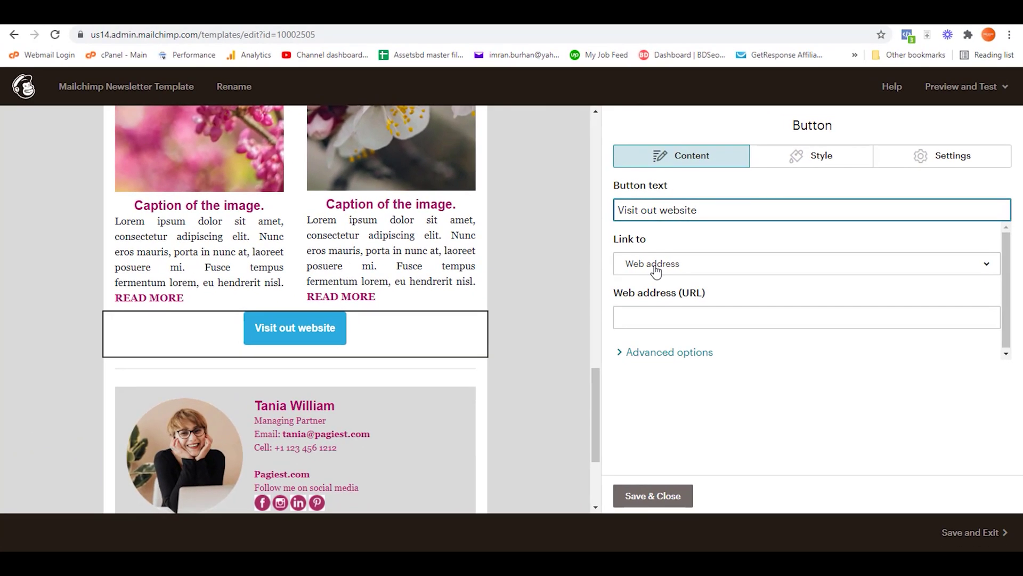
click(661, 266)
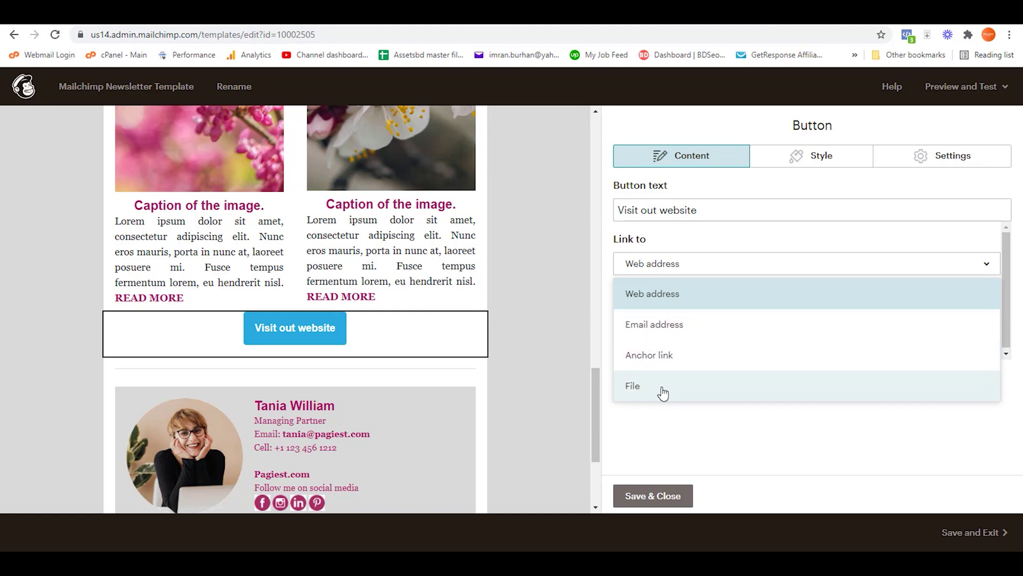
click(666, 443)
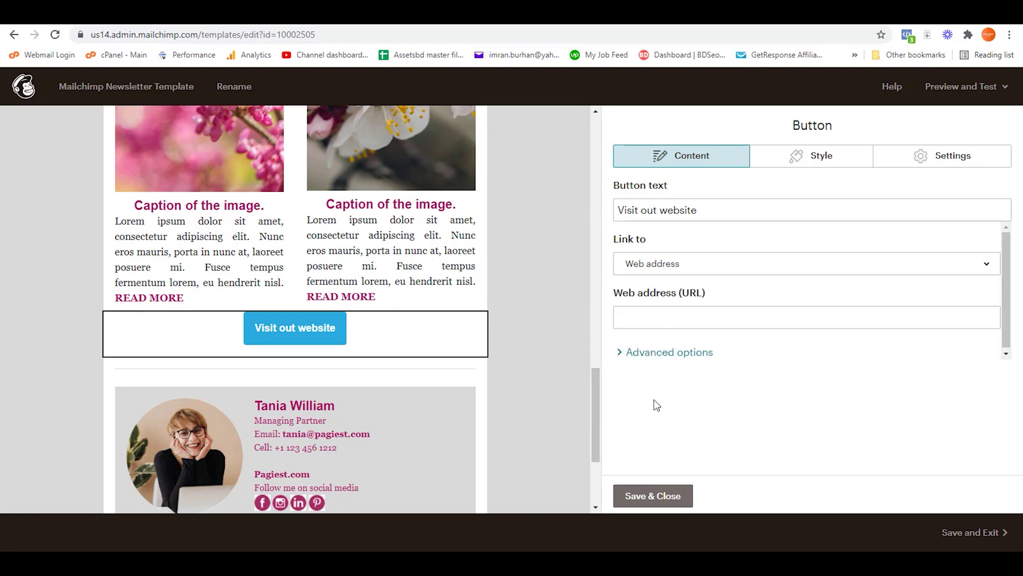
text(htp)
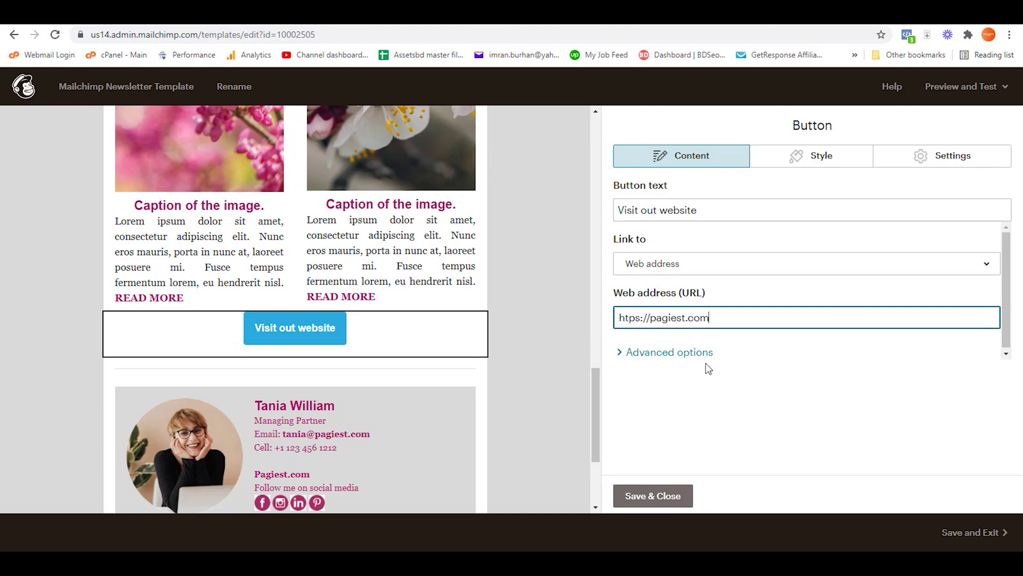
click(653, 496)
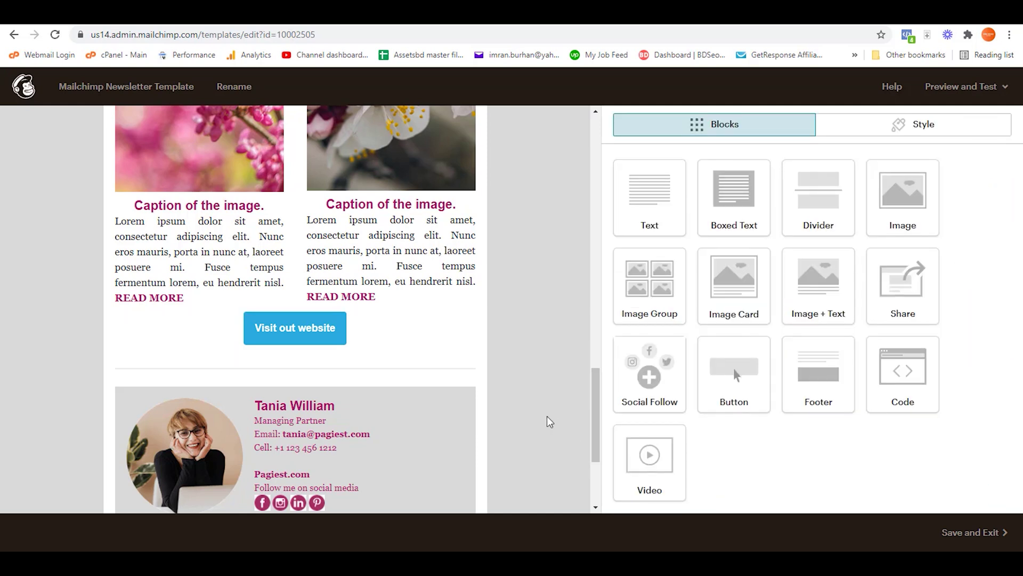
Look up the page heading colour's hex value, #ac1264, in the template Style settings
scroll(549, 417, up, 15)
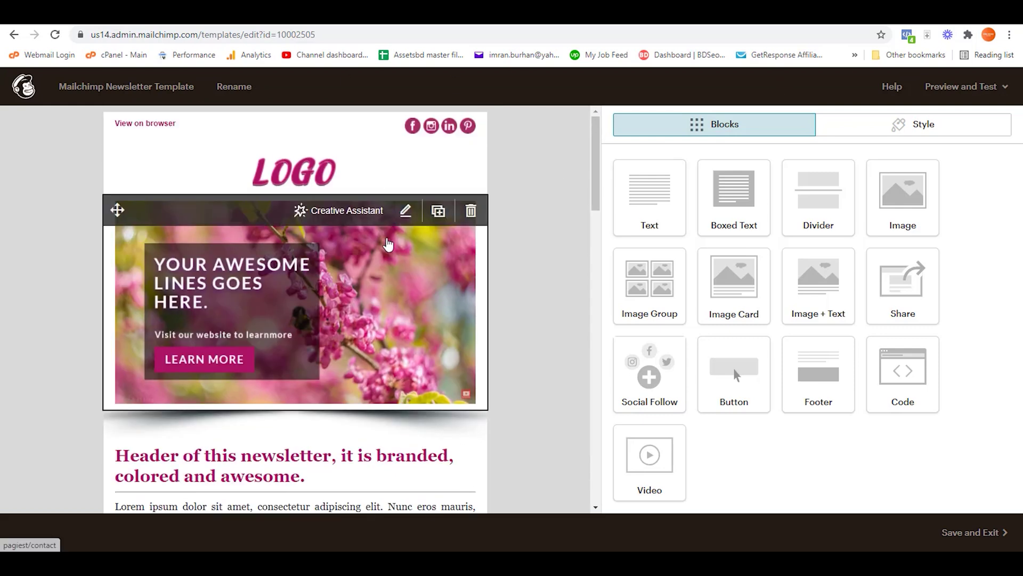
click(888, 123)
click(629, 160)
scroll(702, 257, down, 5)
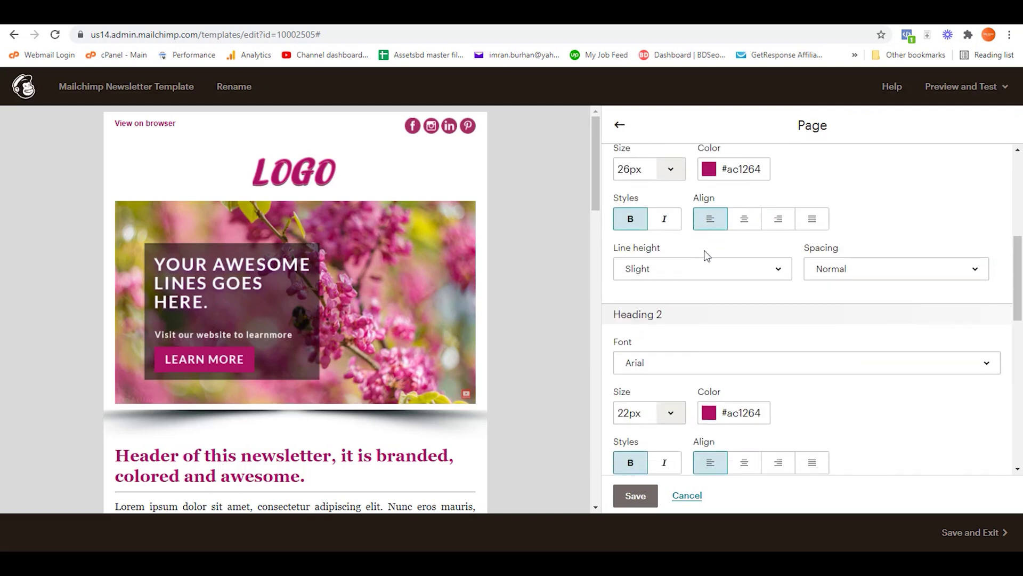
click(713, 168)
scroll(325, 376, down, 15)
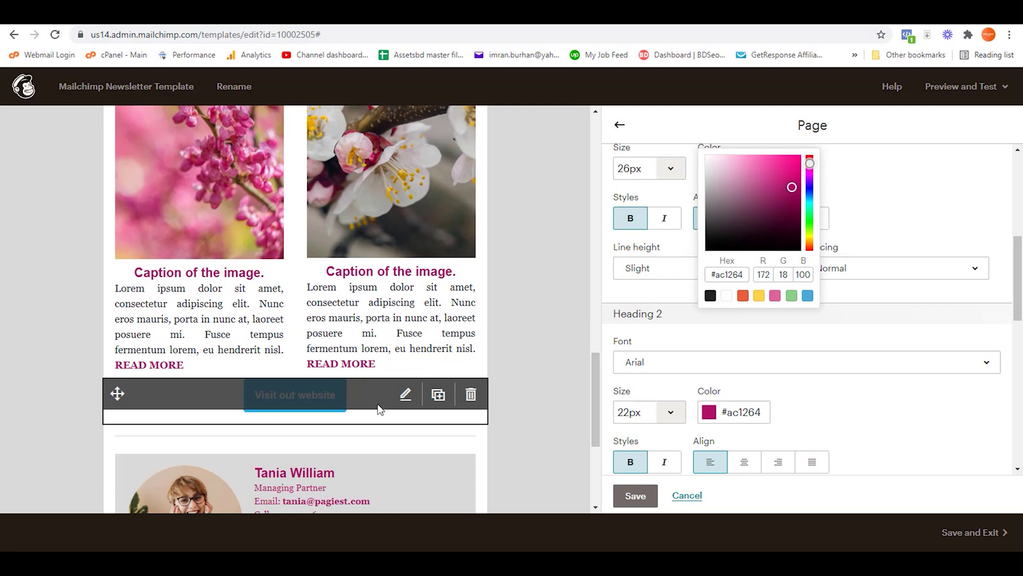
Set the Visit out website button's background to #ac1264 and save it
click(392, 404)
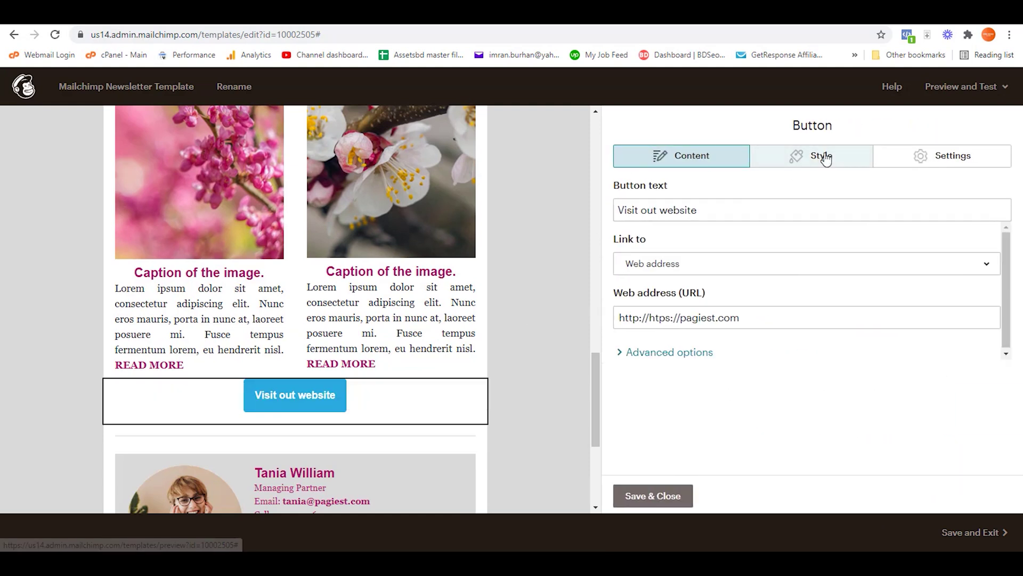
click(817, 155)
scroll(701, 292, down, 2)
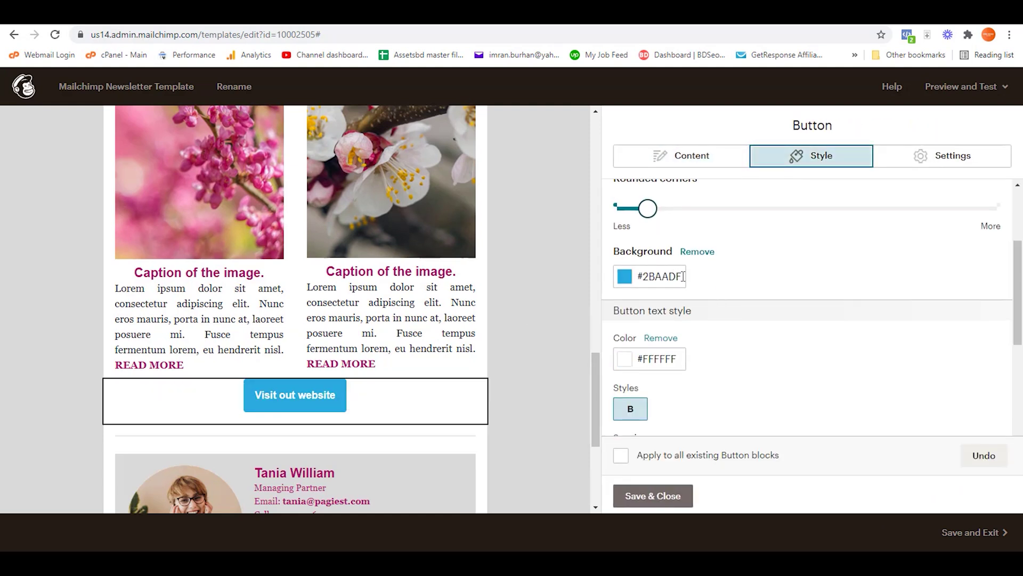
click(641, 275)
key(ctrl+a)
text(#ac1264)
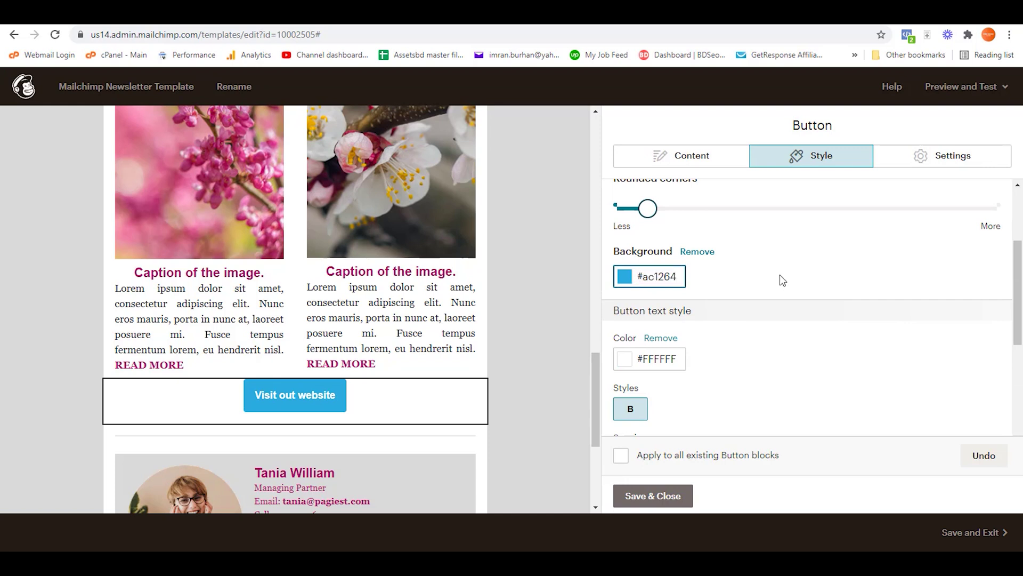
click(779, 274)
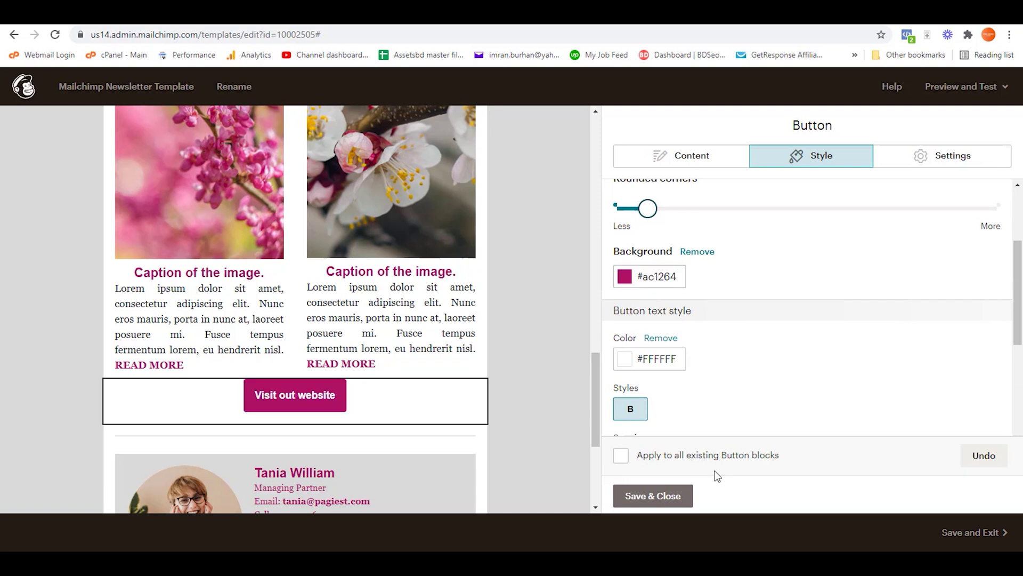
click(656, 501)
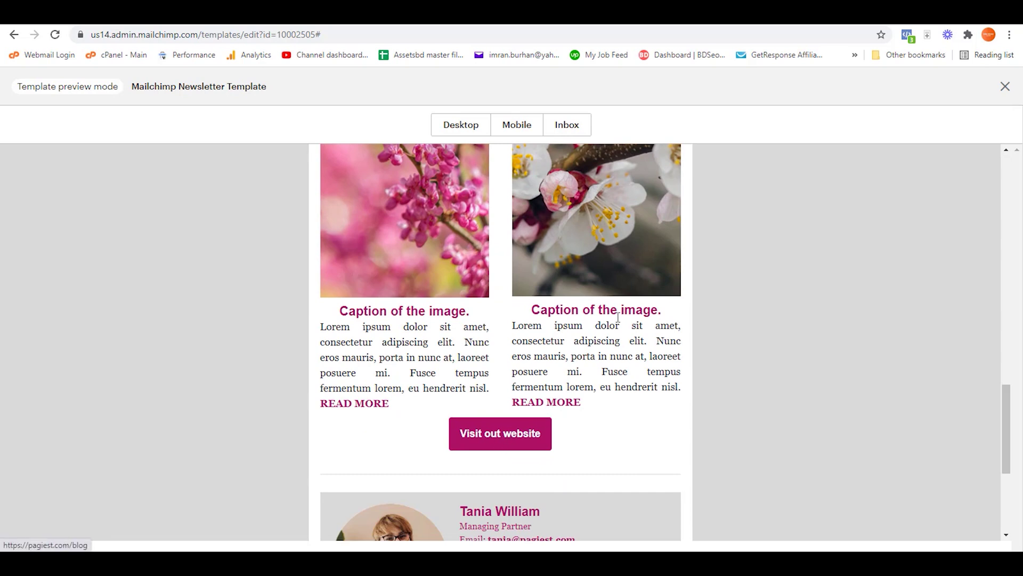
key(Escape)
mouse_move(300, 414)
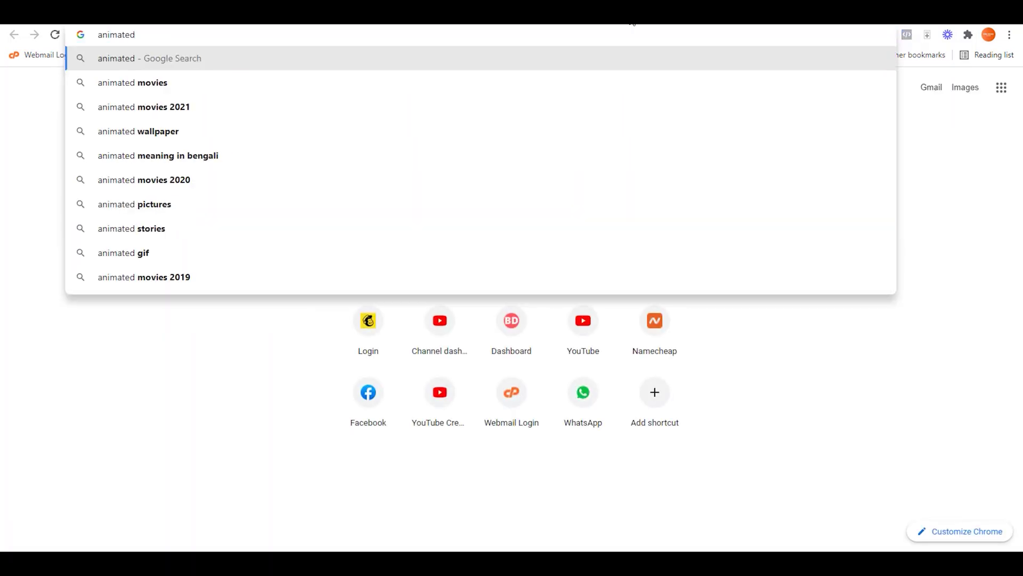
Search Google Images for 'animated gif button' and preview the Button States GIF
text(gif button)
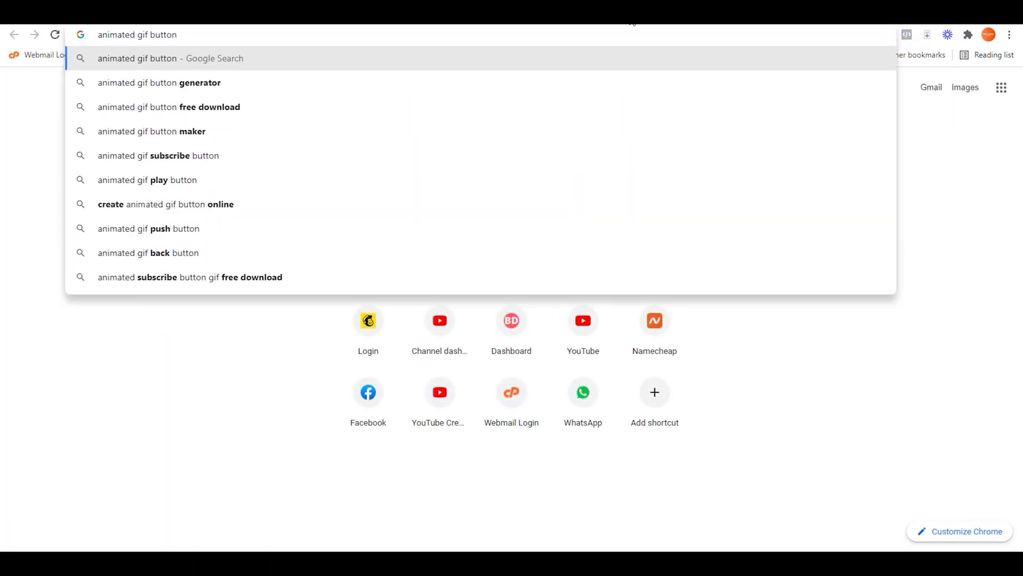
key(Return)
click(179, 138)
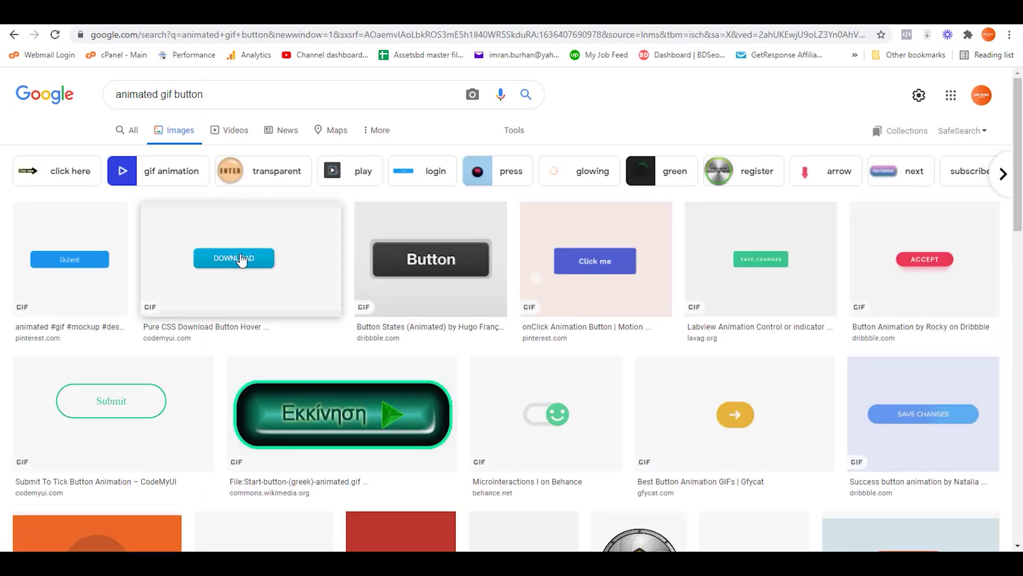
click(241, 260)
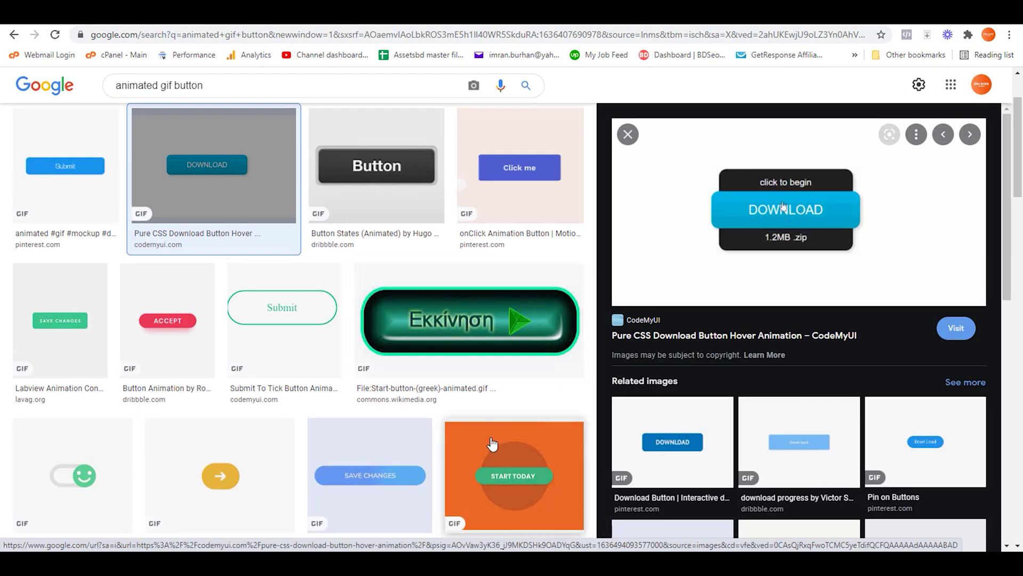
click(411, 167)
Open the GIF on its own page and save it to the Desktop as buttons_animation.gif
right_click(812, 206)
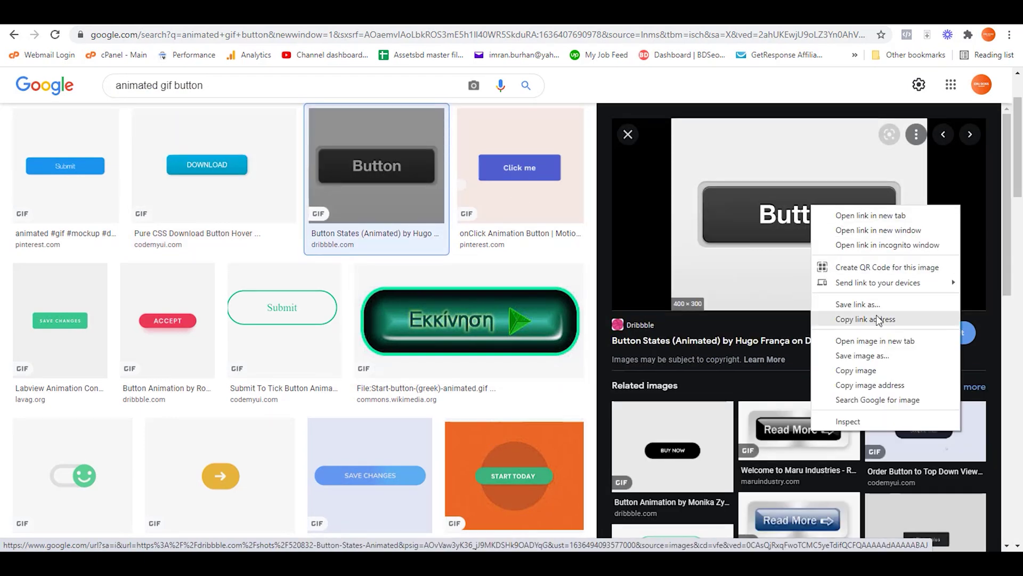
click(890, 341)
key(ctrl+Tab)
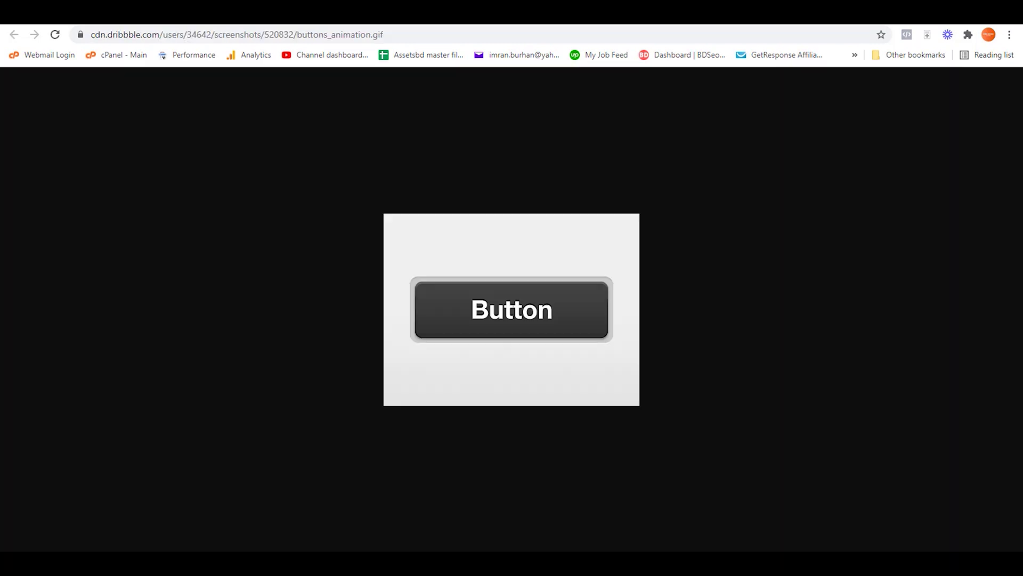
right_click(515, 280)
click(557, 306)
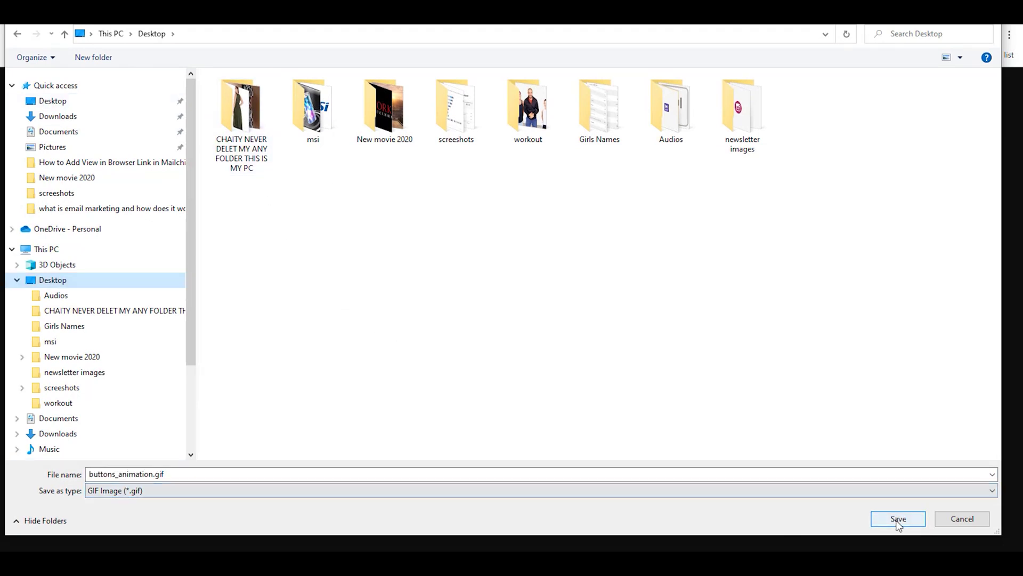
click(885, 513)
Delete the Visit out website button and upload buttons_animation.gif from the Desktop into a new Image block
key(ctrl+w)
click(470, 393)
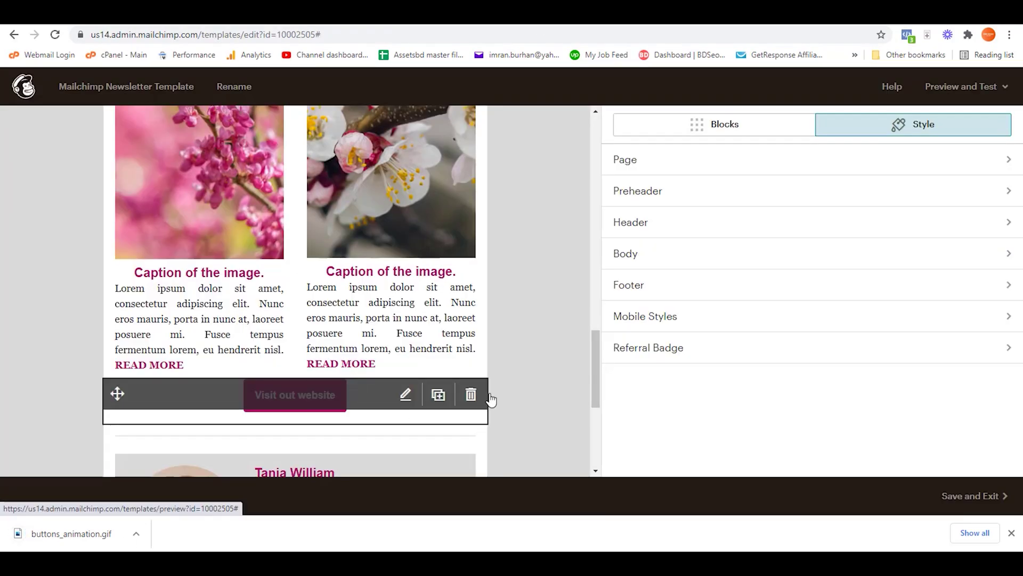
click(713, 120)
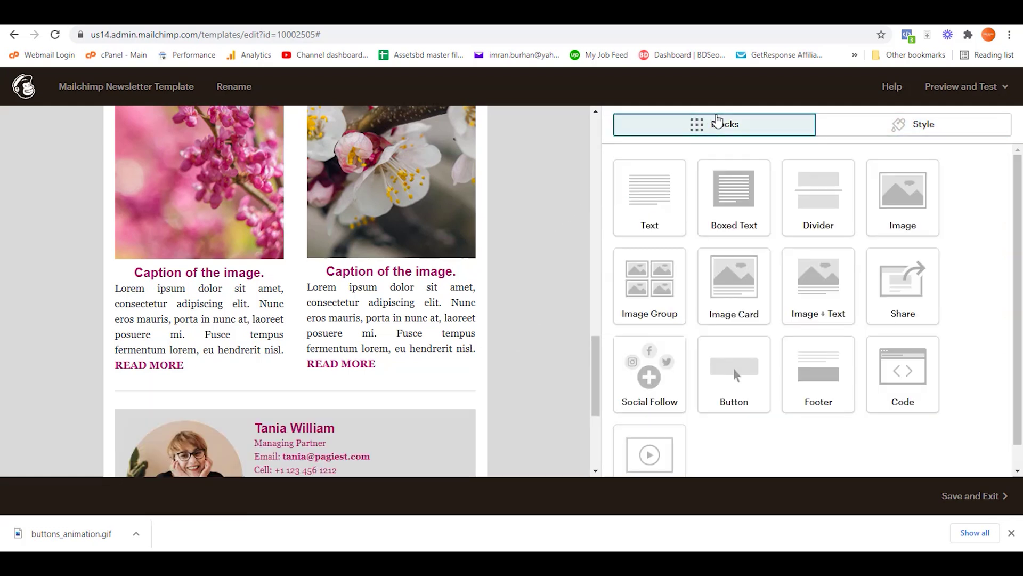
drag(903, 197, 380, 400)
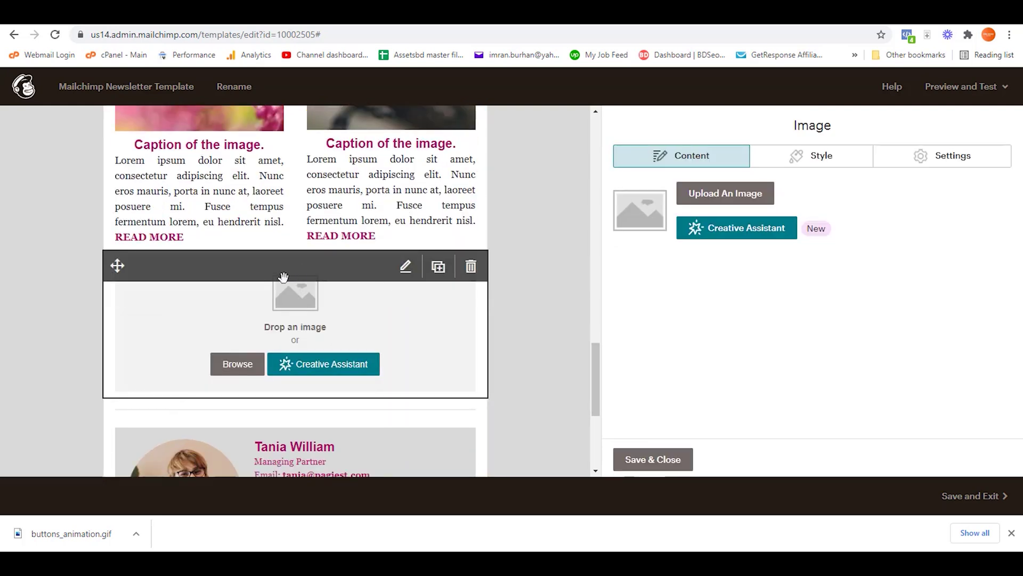
click(723, 194)
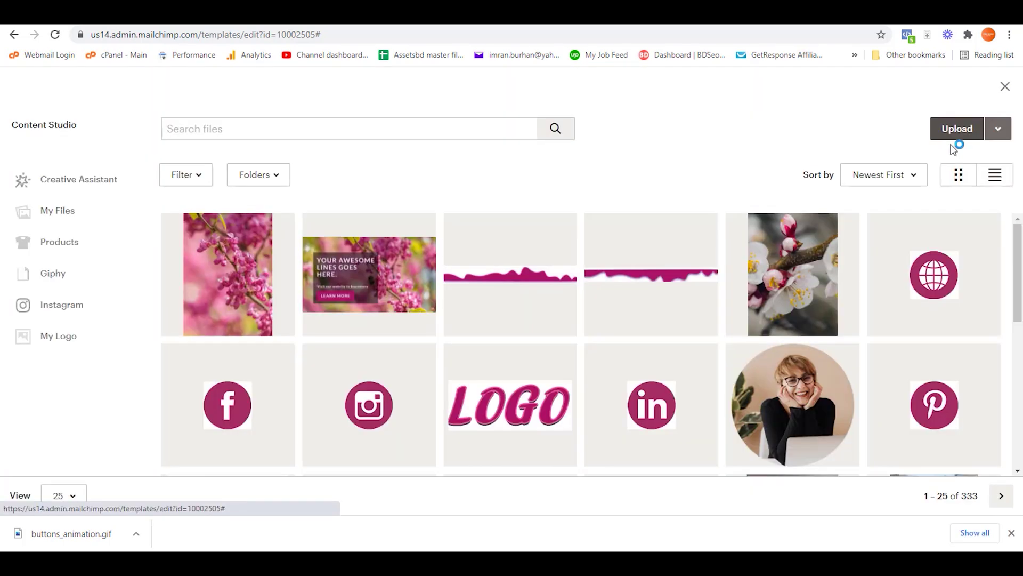
click(954, 132)
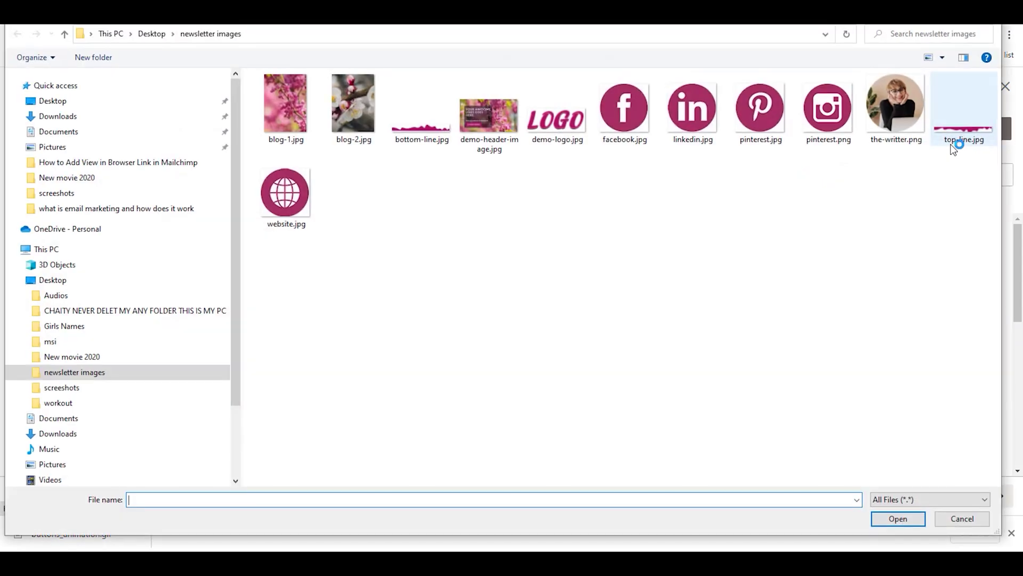
click(55, 105)
double_click(366, 328)
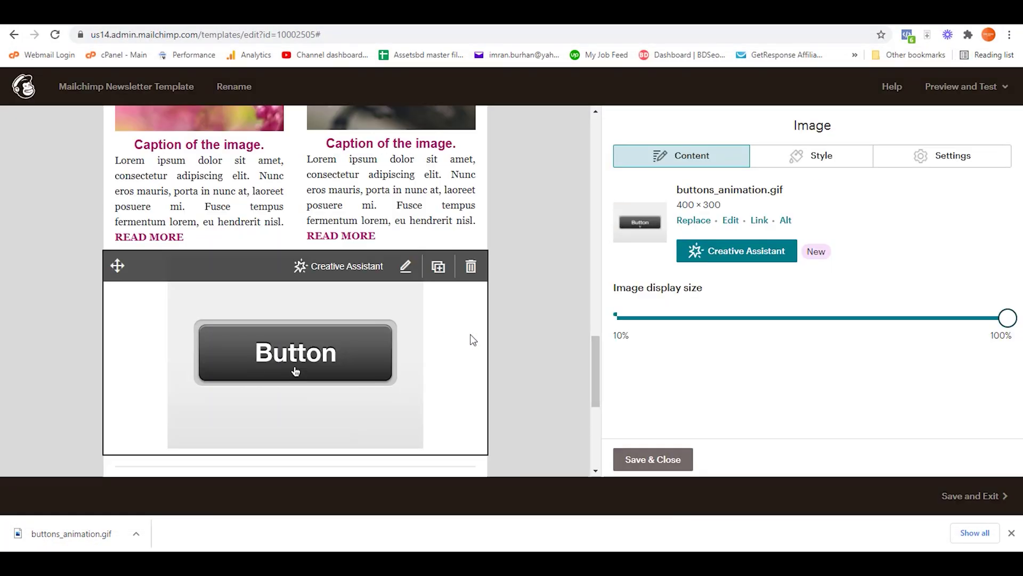
Custom-crop the GIF with locked dimensions tightly around the button to 342×127
mouse_move(301, 377)
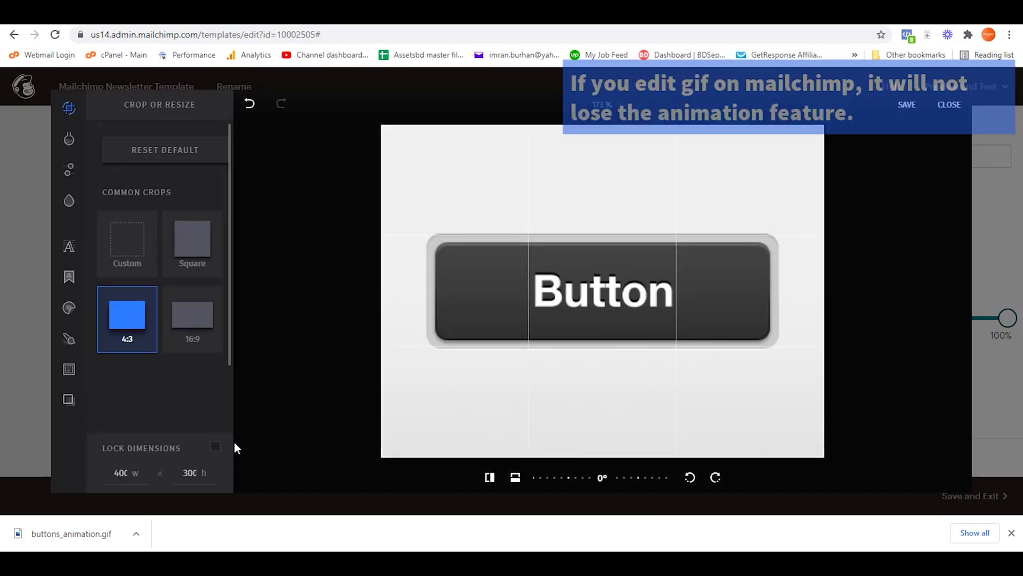
click(128, 258)
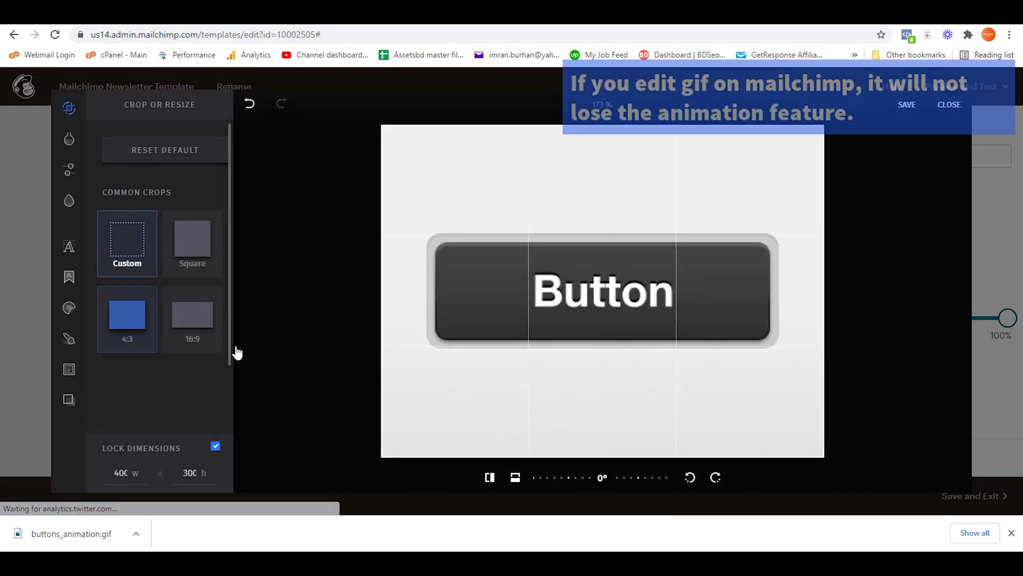
drag(379, 456, 415, 366)
drag(822, 154, 789, 219)
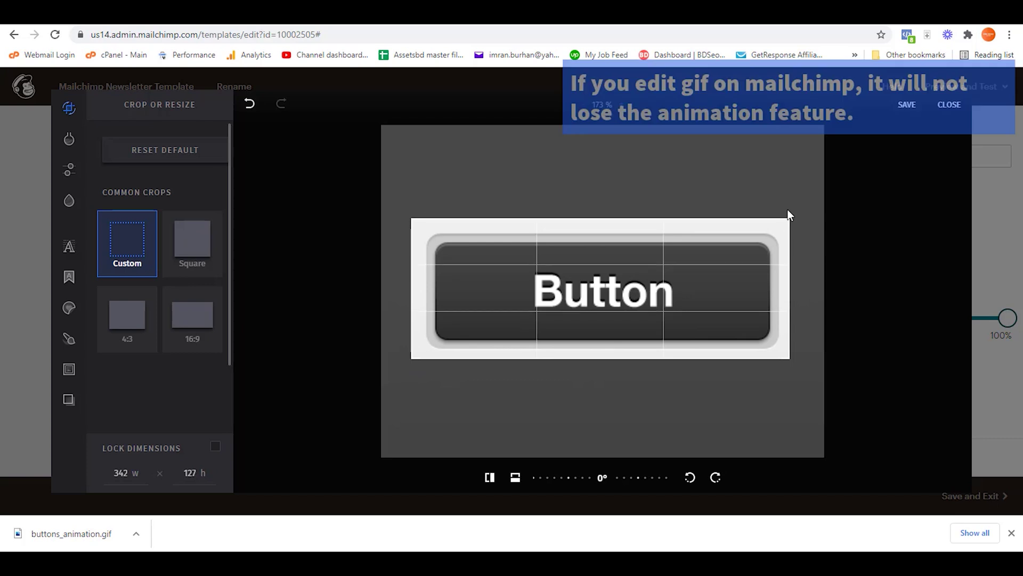
click(909, 106)
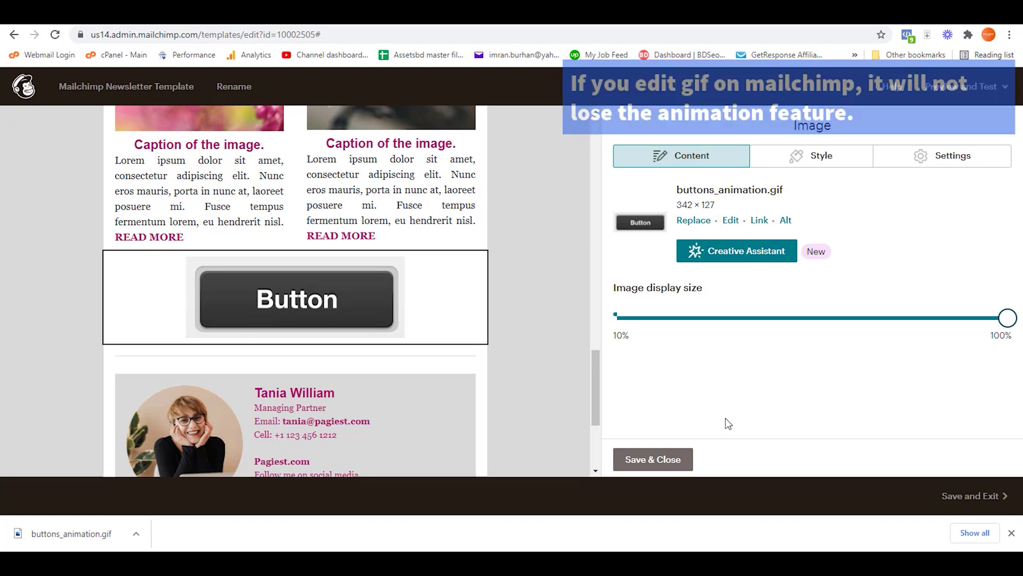
click(654, 459)
View the whole template in preview mode
click(969, 90)
click(925, 120)
scroll(838, 283, up, 2)
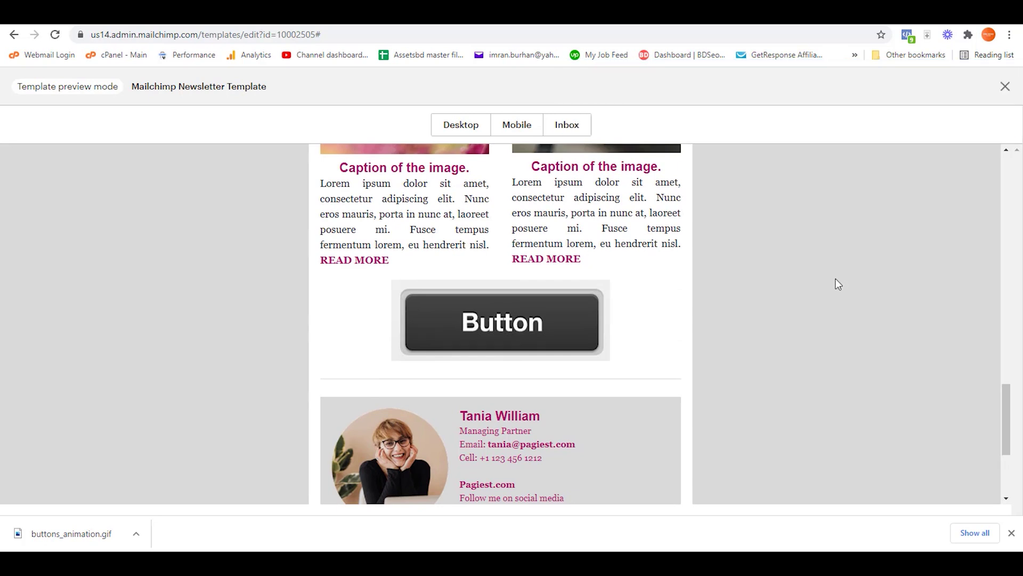
Replace the cropped image with the original 400×300 revision of the Button GIF from Content Studio
click(1005, 87)
click(373, 302)
click(694, 220)
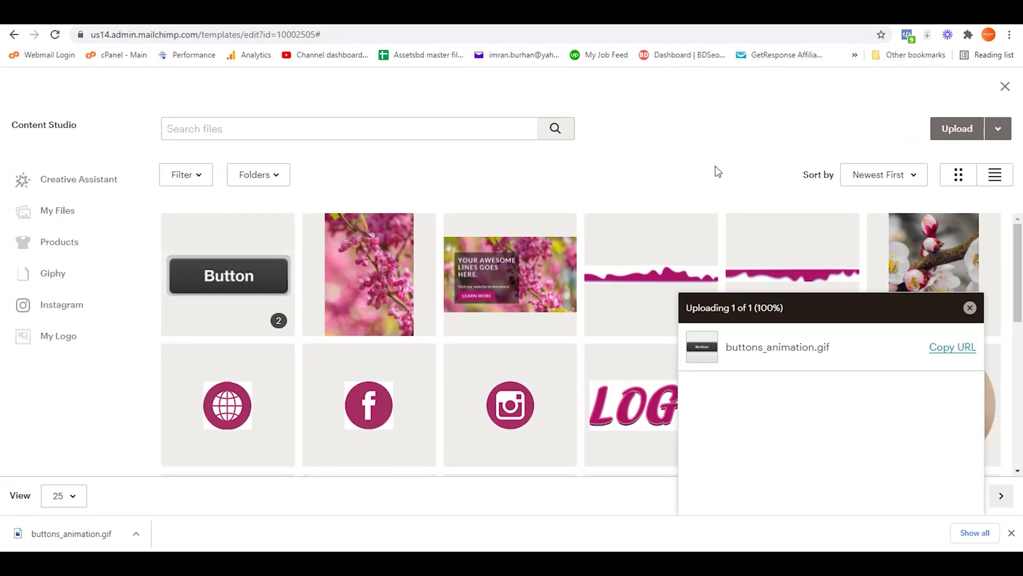
click(237, 256)
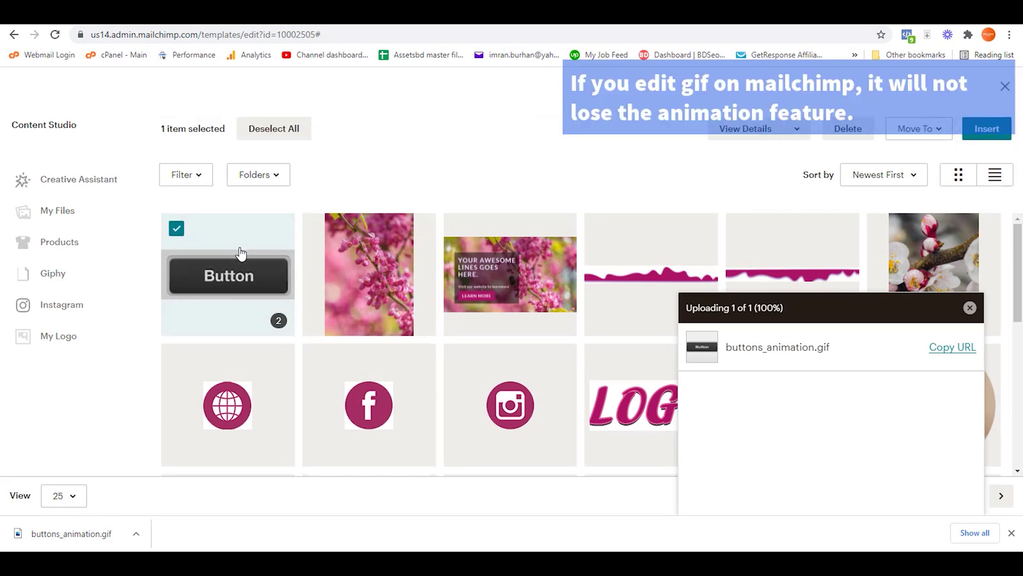
click(748, 129)
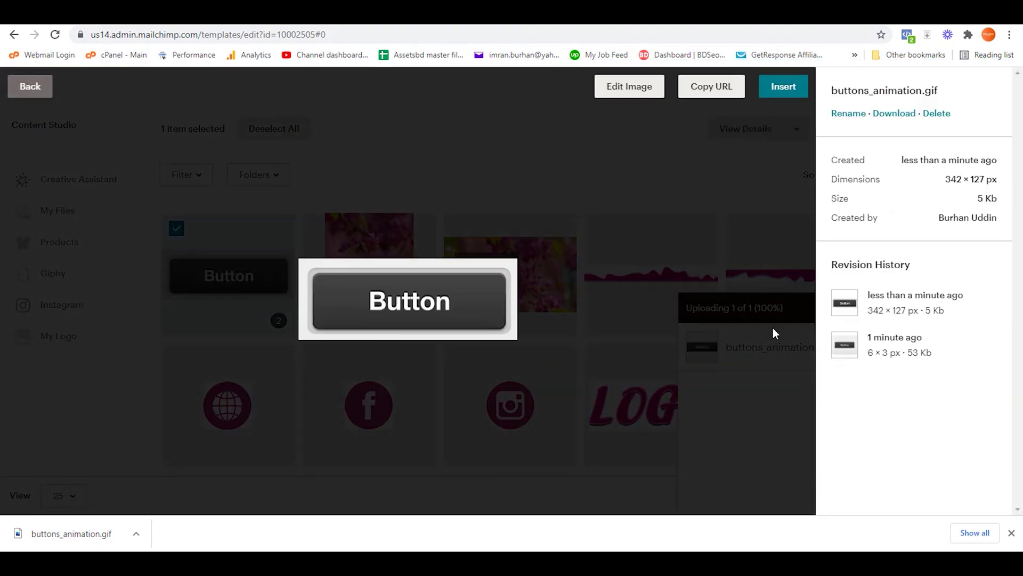
click(868, 352)
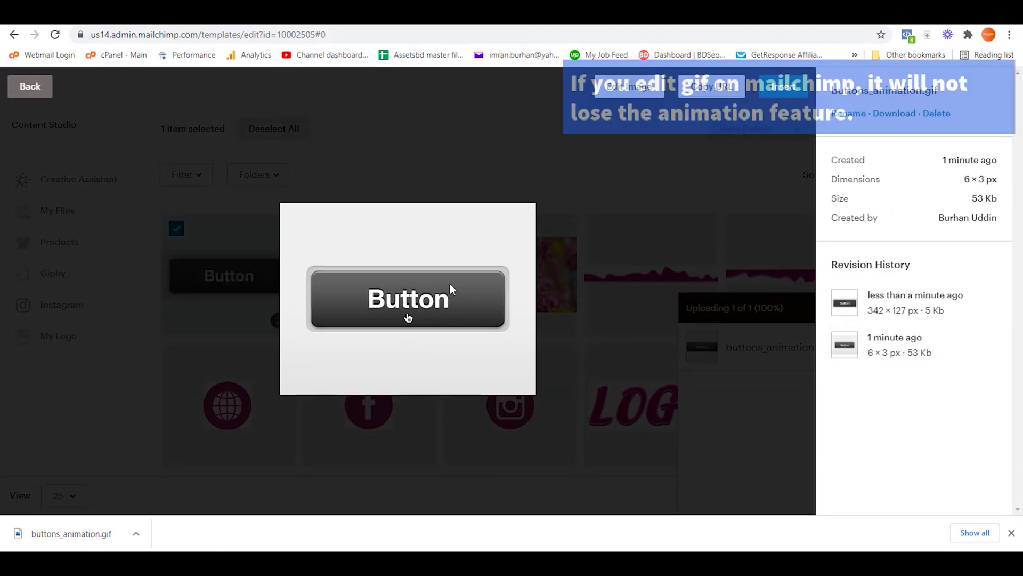
click(788, 85)
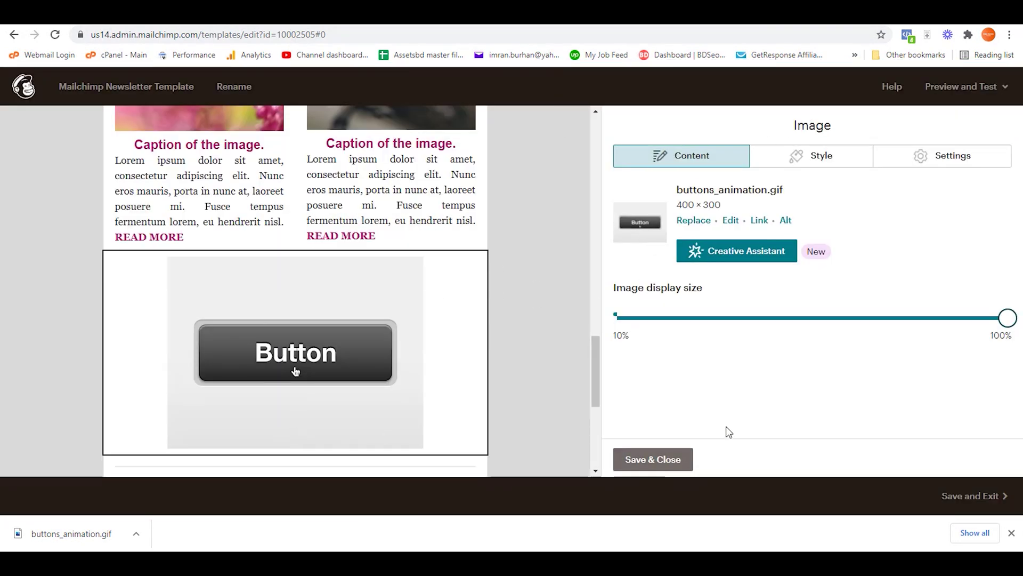
click(760, 220)
text(htt)
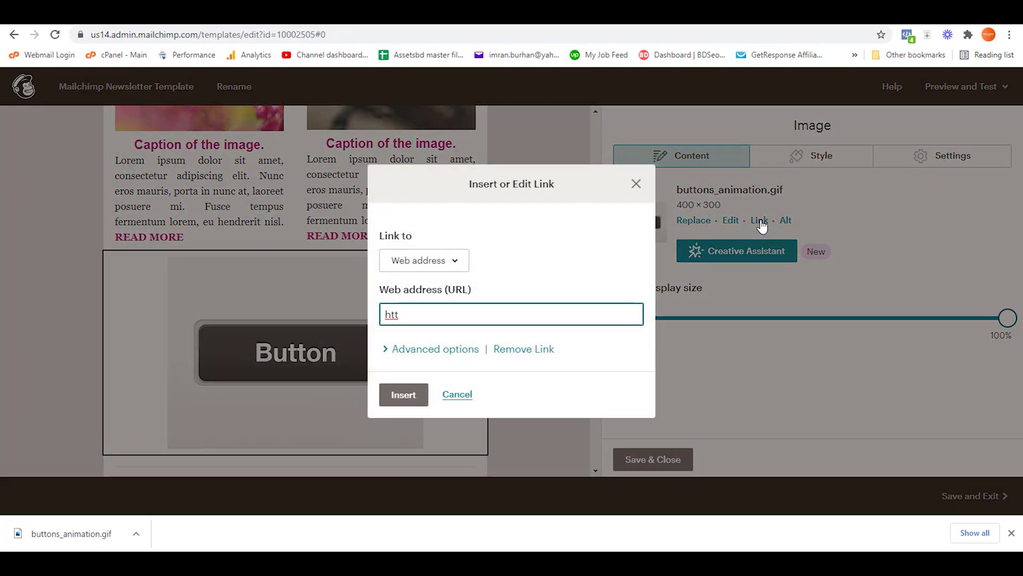
text(ps)
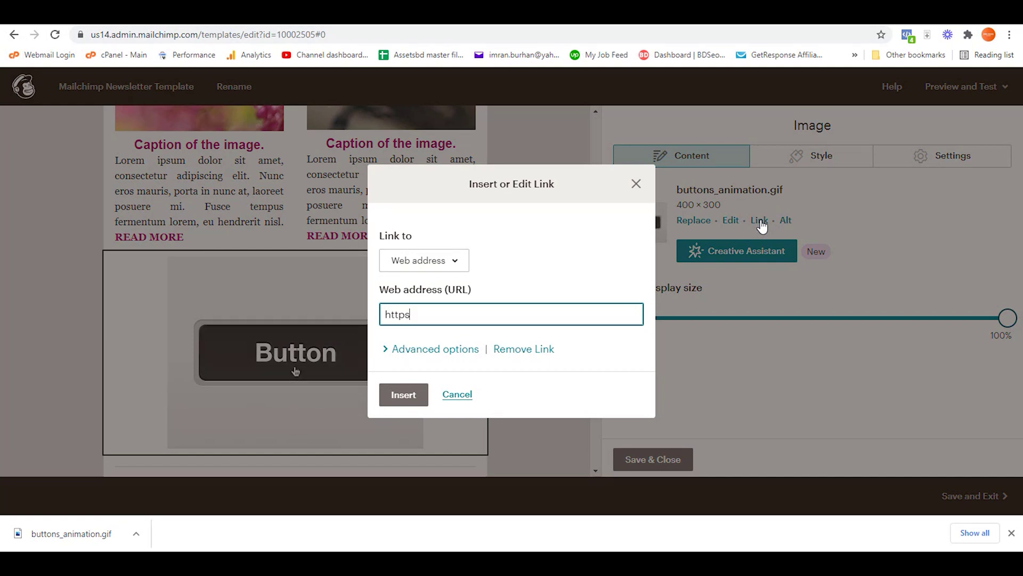
text(://pagiest)
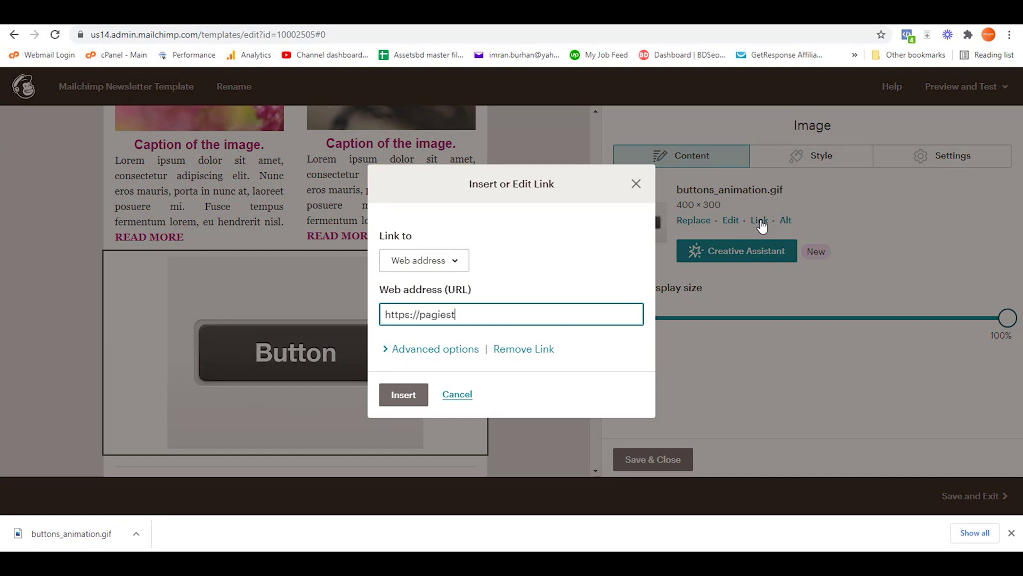
text(.com)
key(Return)
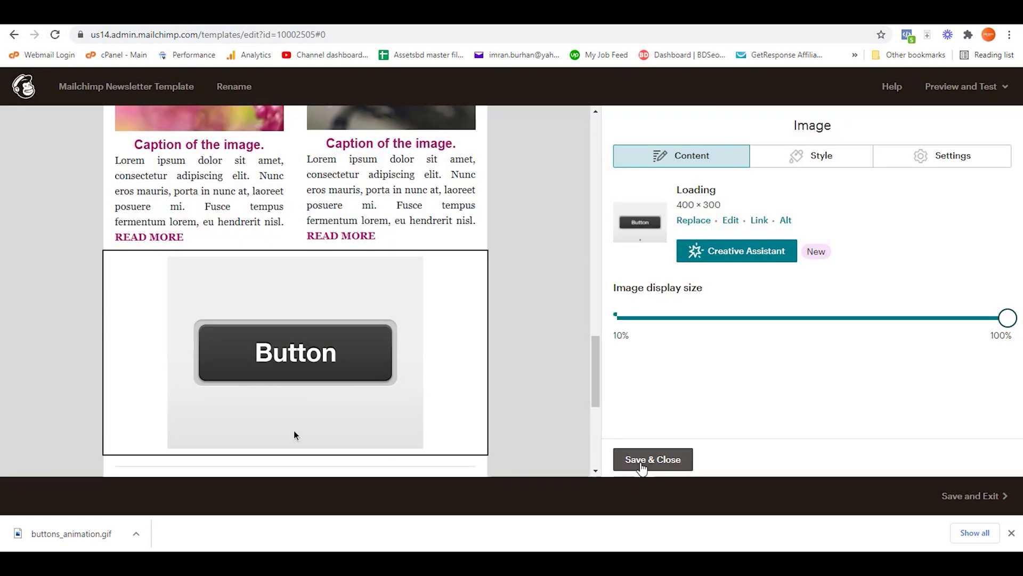
click(642, 463)
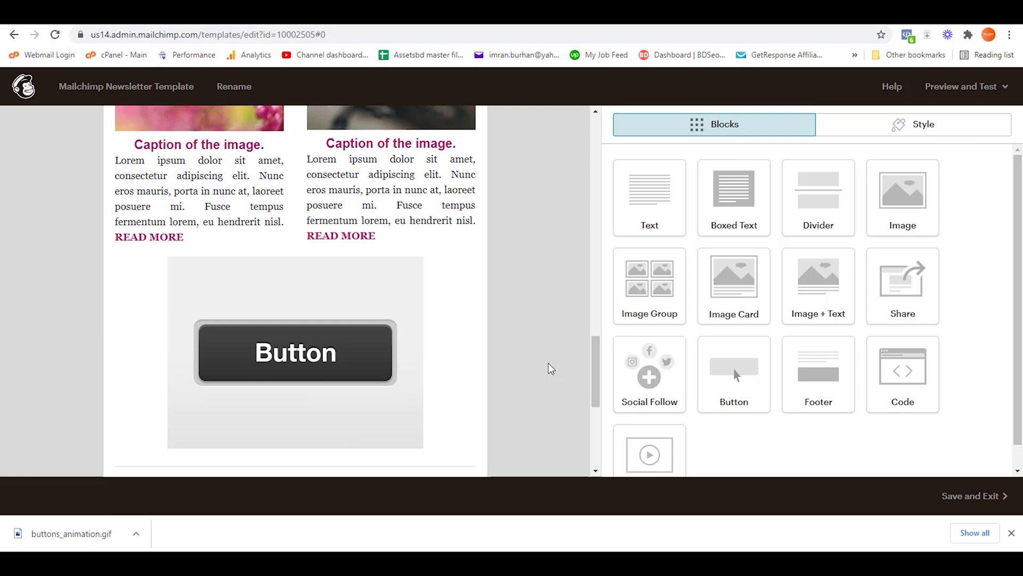
Delete the button image block and open the two-column image and text block
mouse_move(457, 291)
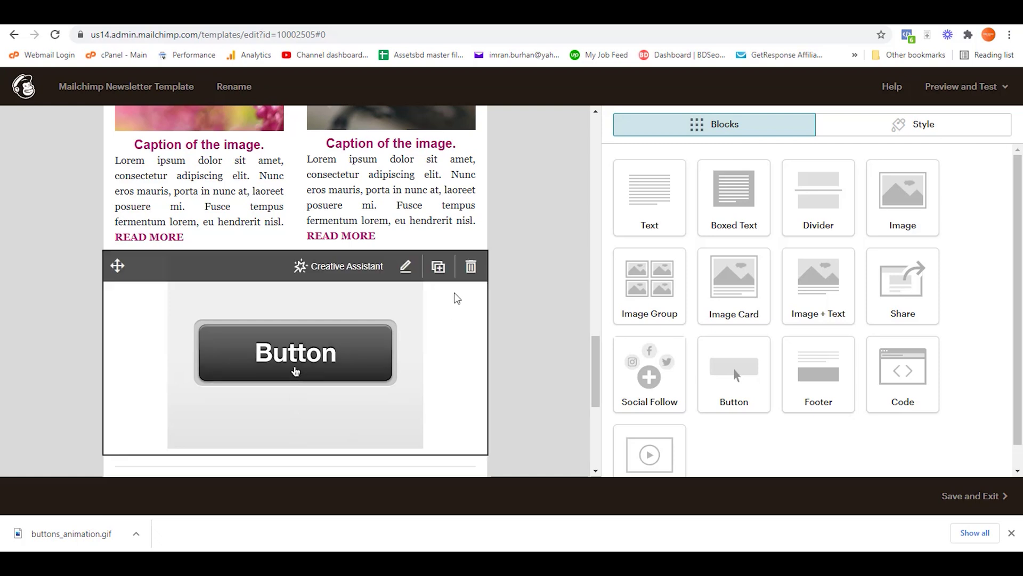
click(472, 269)
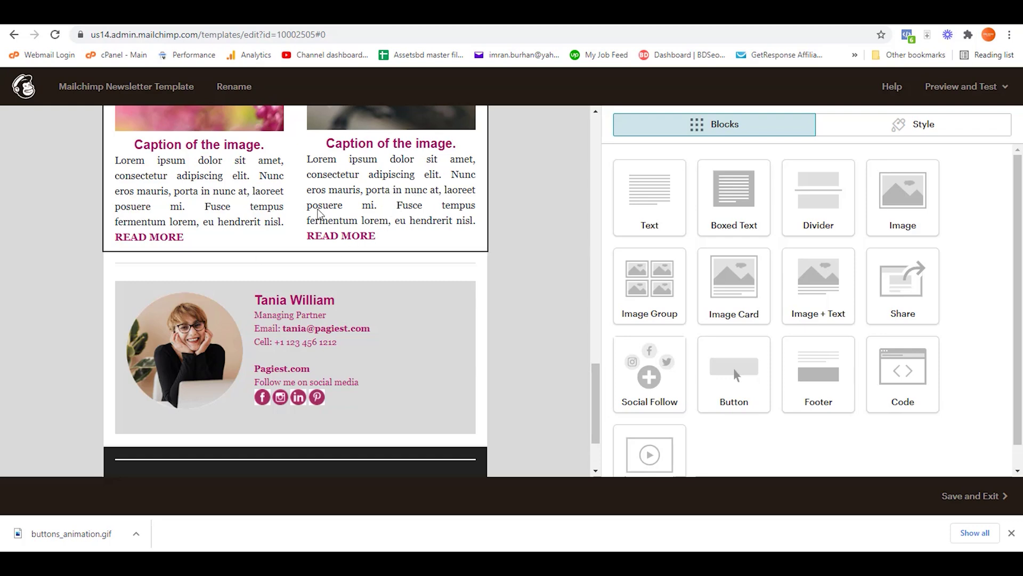
click(355, 219)
scroll(743, 243, down, 2)
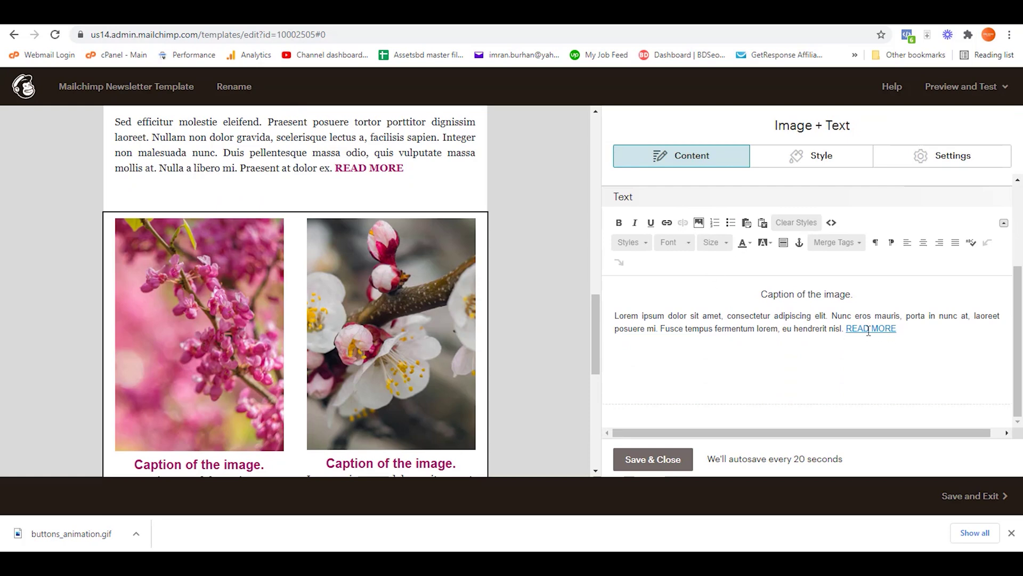
scroll(578, 337, down, 5)
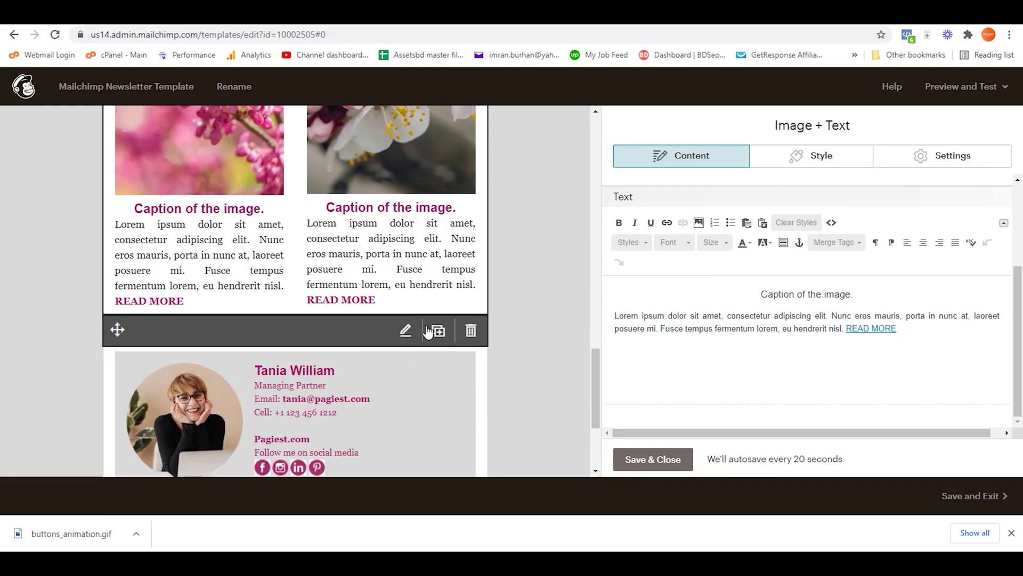
Put READ MORE on its own line after a blank line, then select the link text
click(843, 331)
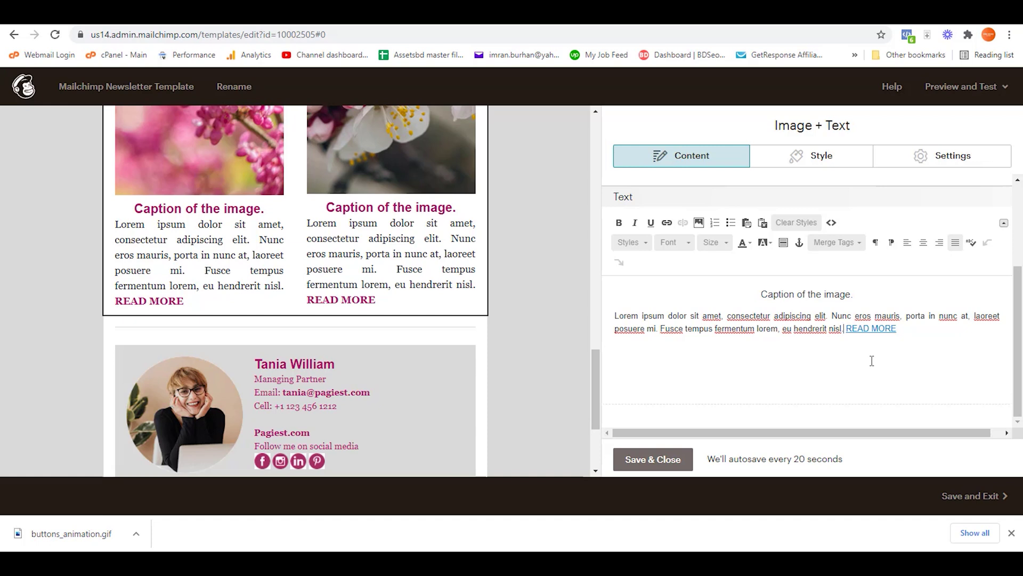
key(shift+Return)
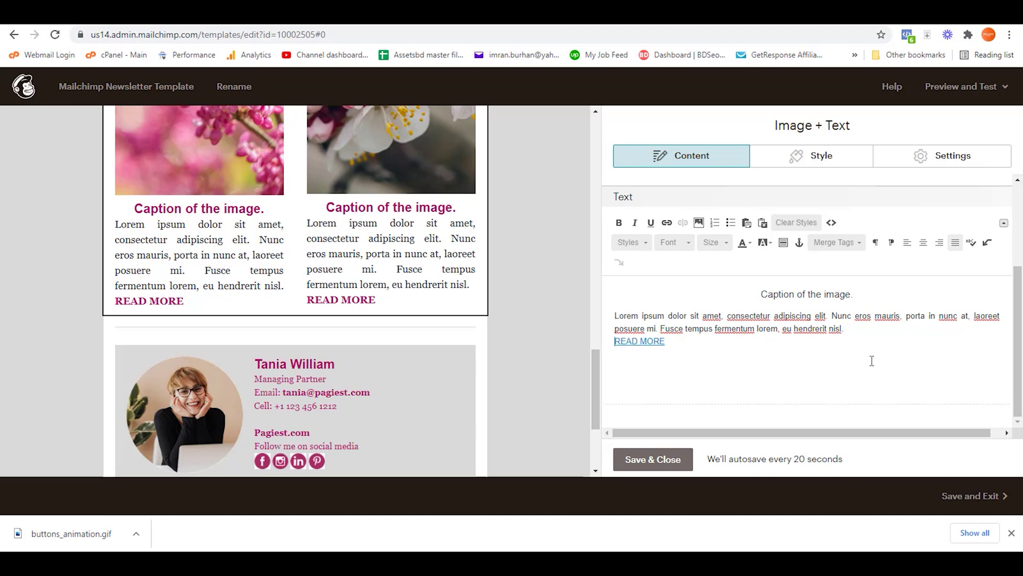
key(shift+Return)
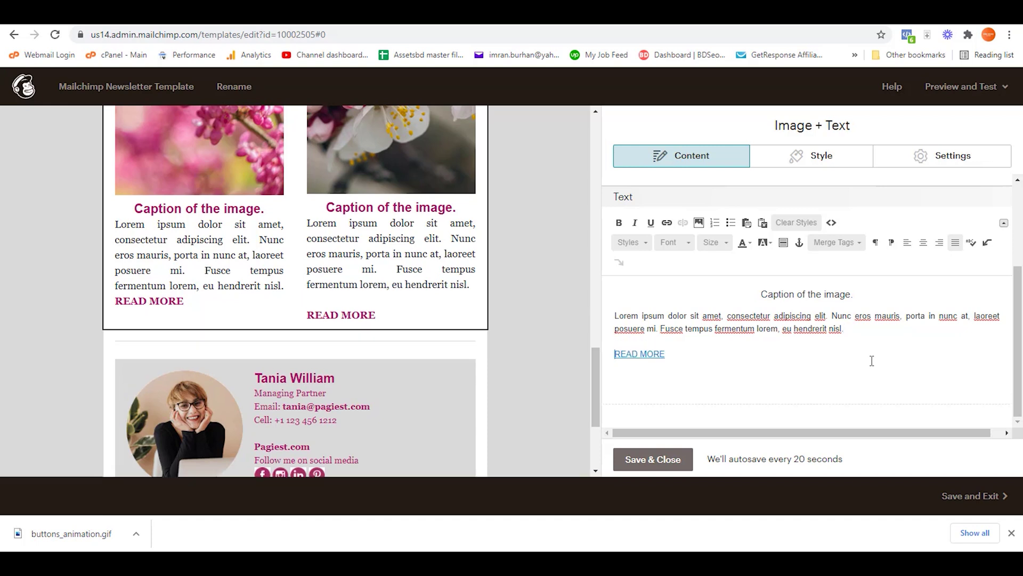
drag(615, 342, 669, 354)
click(640, 353)
Give the READ MORE link a black #000000 background and display the caption's HTML source
click(766, 243)
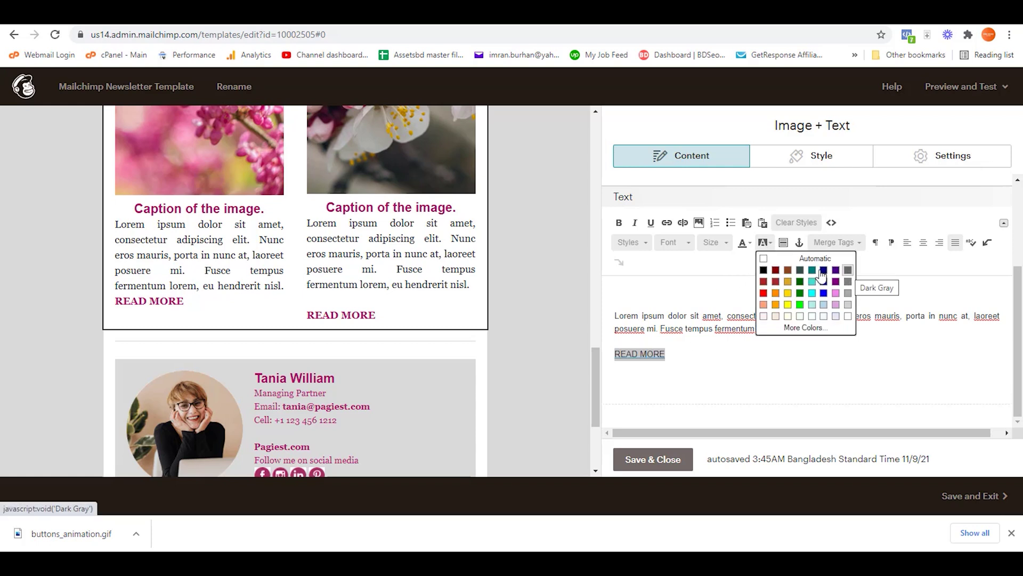
click(763, 271)
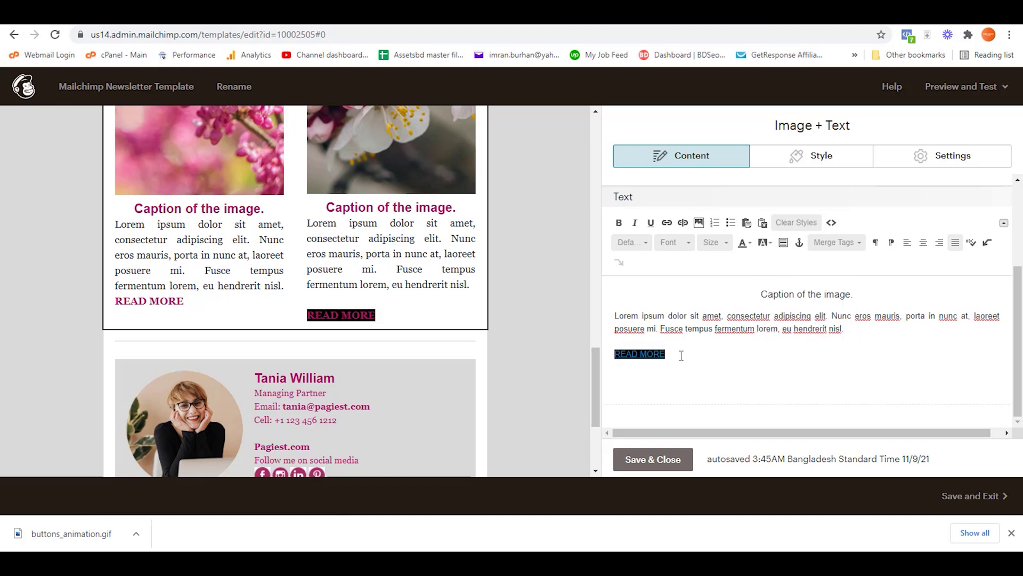
click(831, 222)
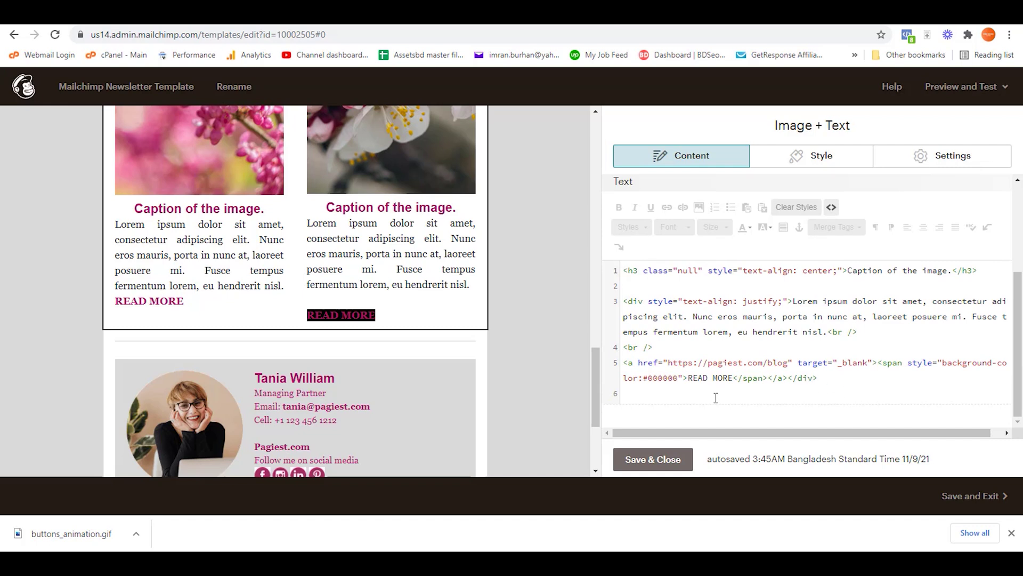
Add 10px top/bottom and 15px left/right padding to the black READ MORE span in the HTML source
click(687, 378)
text(style="background-color:#000000)
text(; padding-)
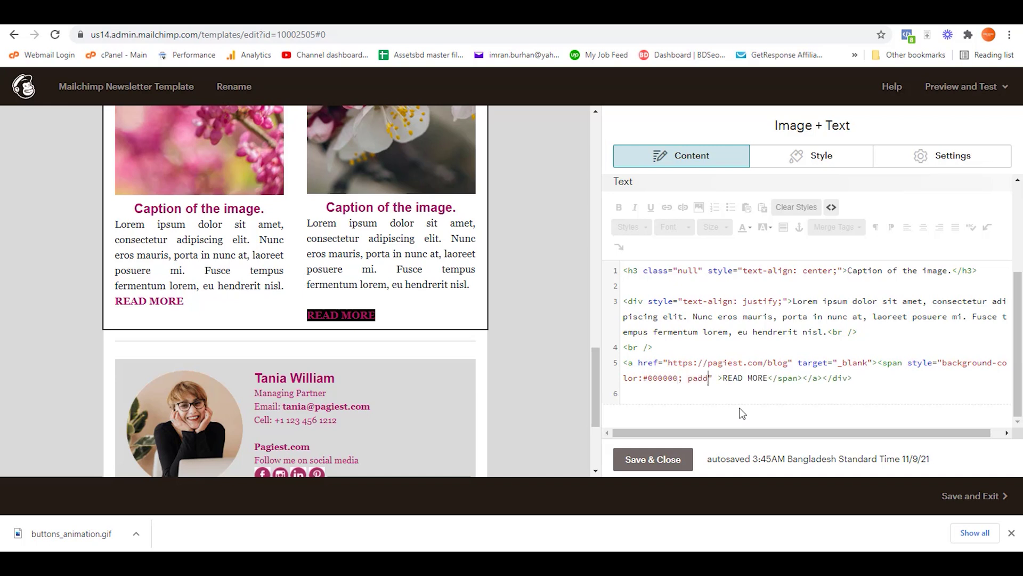
text(top)
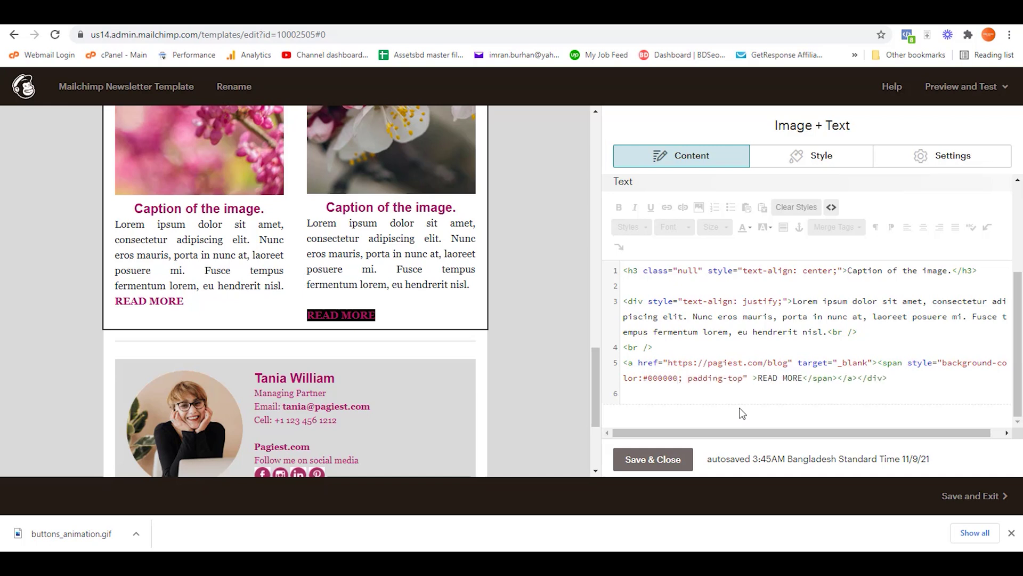
text(:10)
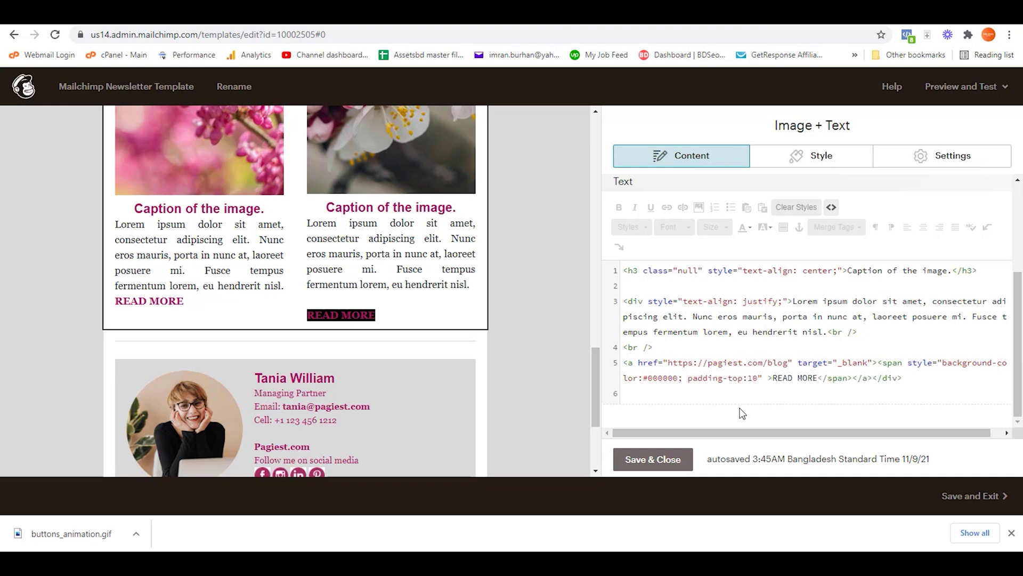
text(px; pad)
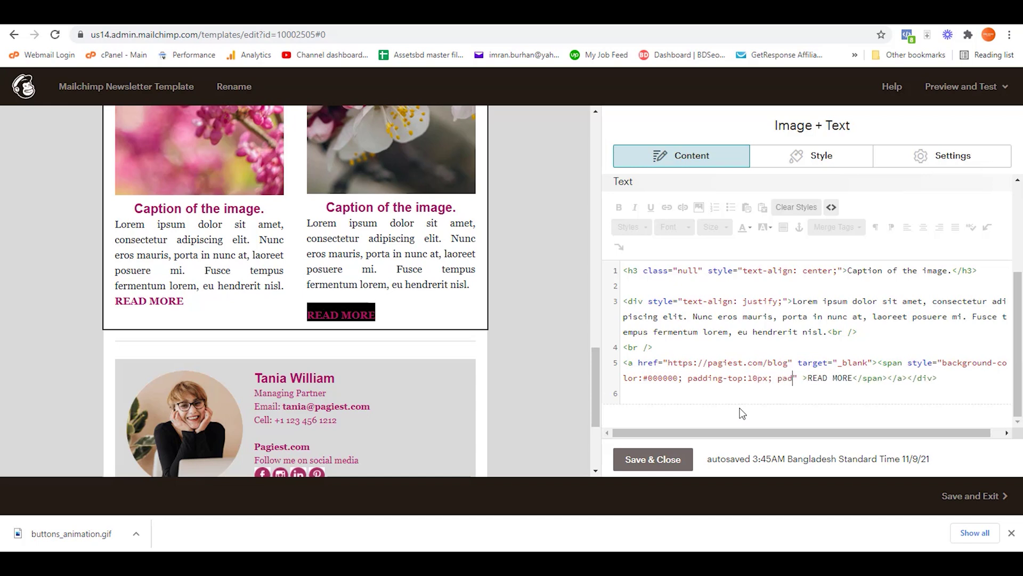
text(ding-)
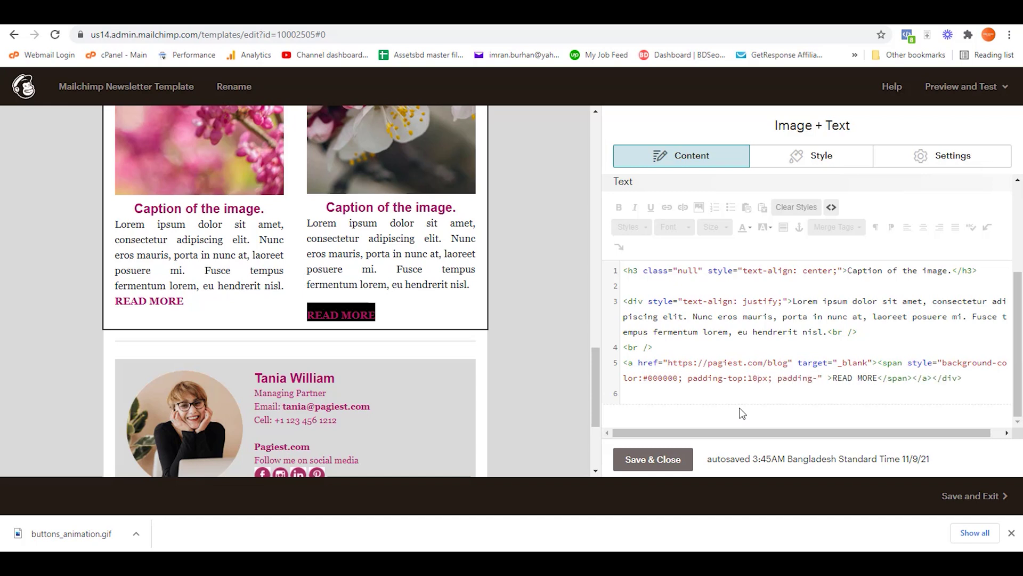
text(bottom)
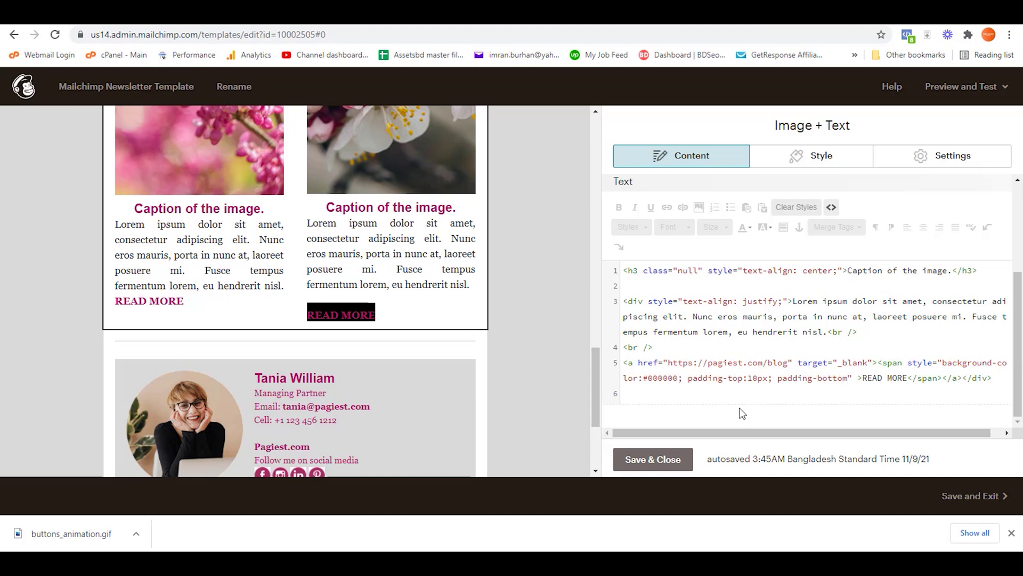
text(:10)
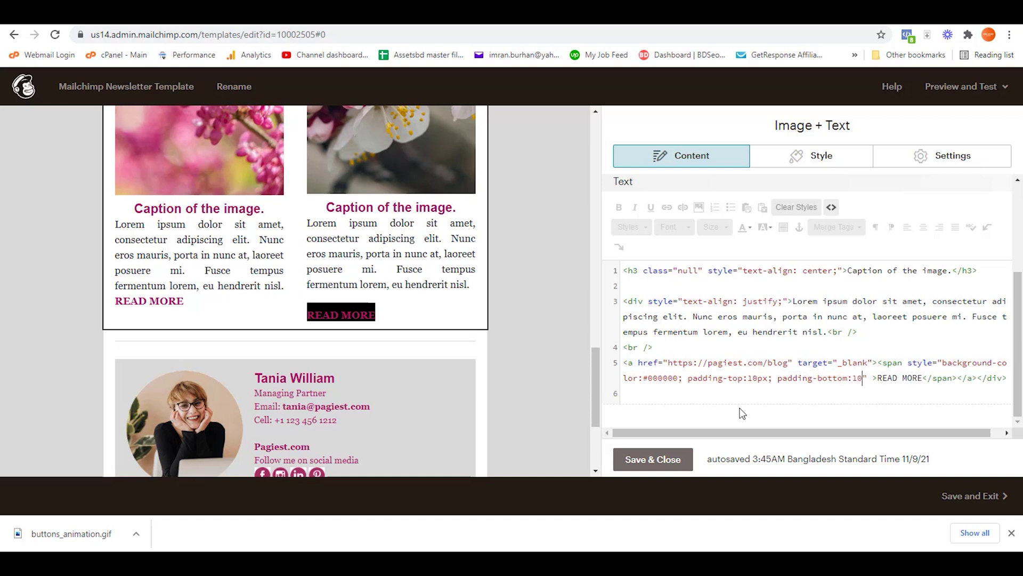
text(px; pad)
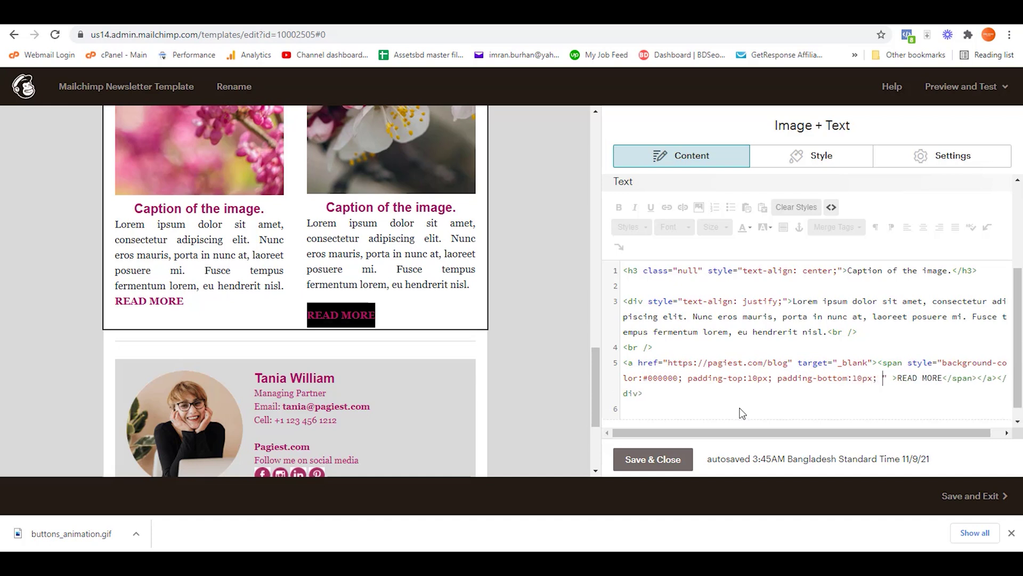
text(ding-rig)
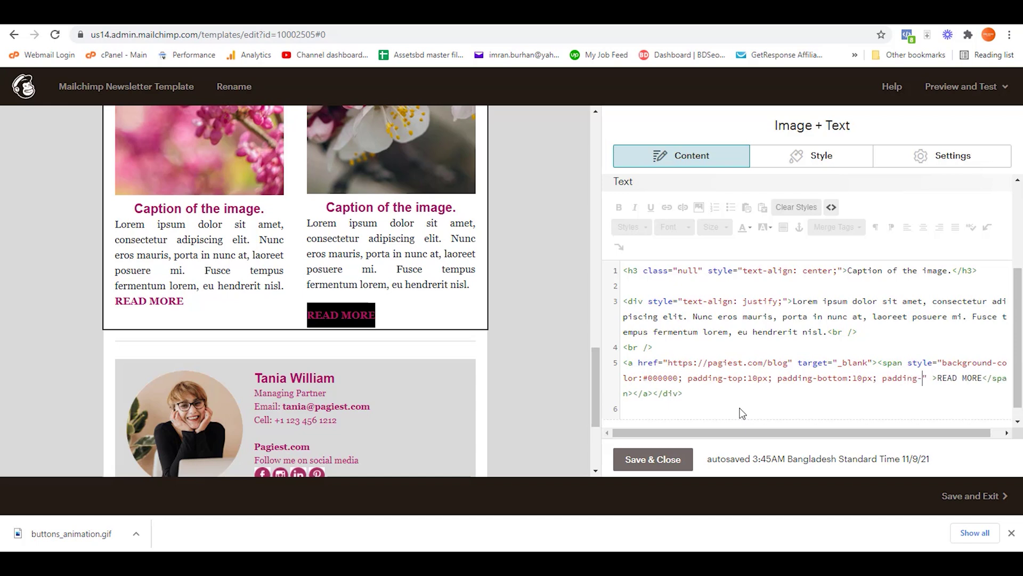
text(ht:)
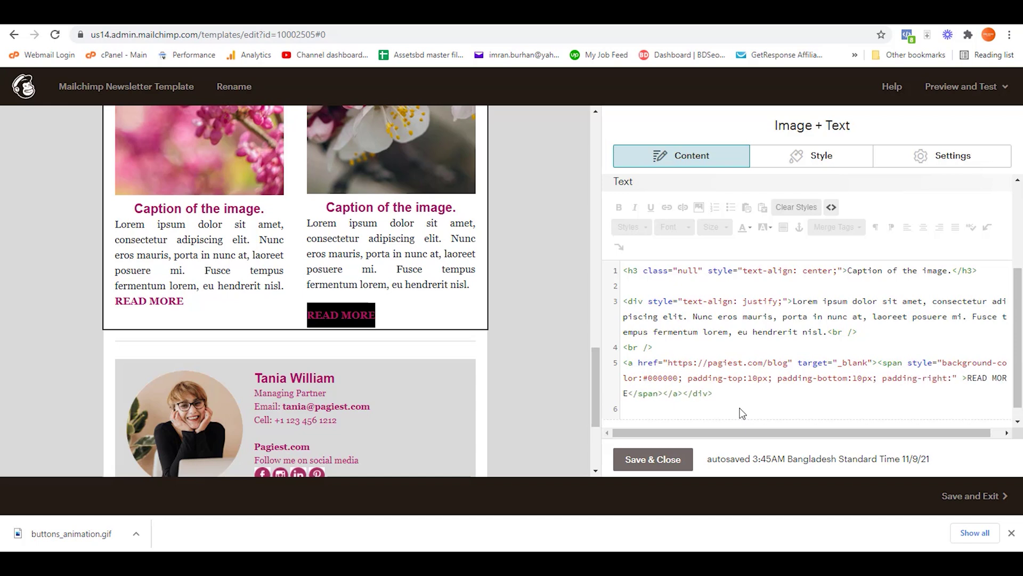
text(15px; padding)
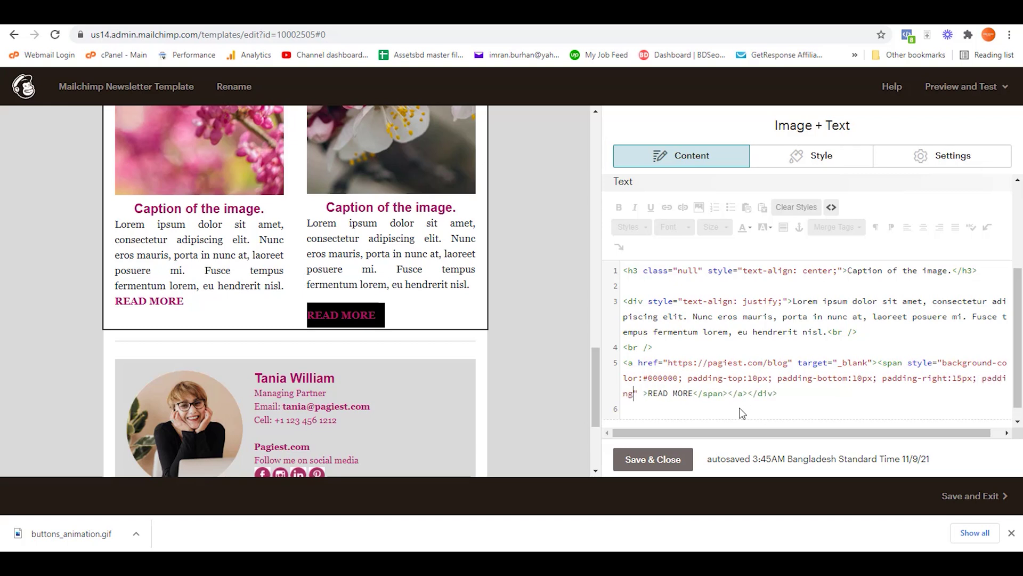
text(-left:)
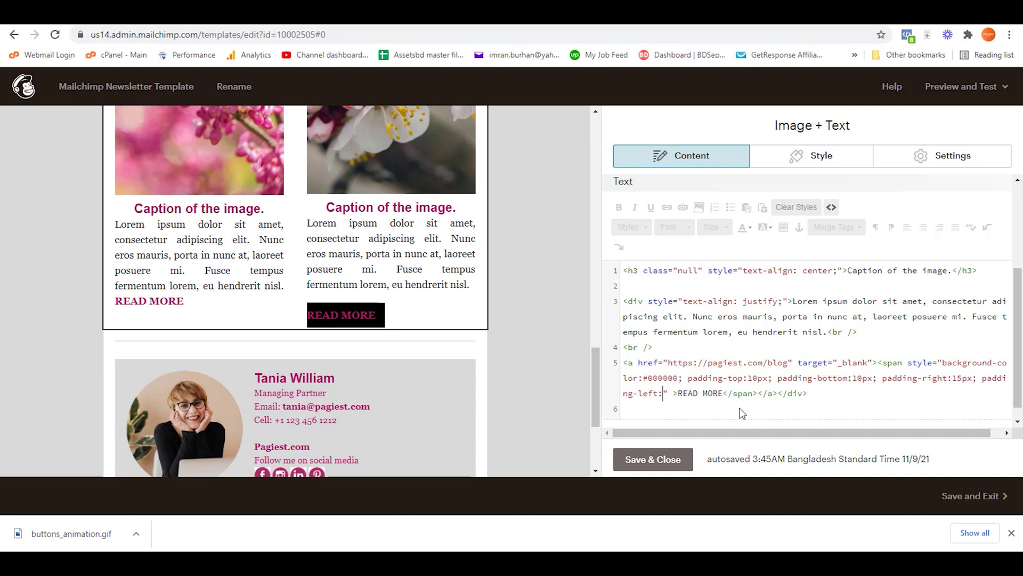
text(15px;)
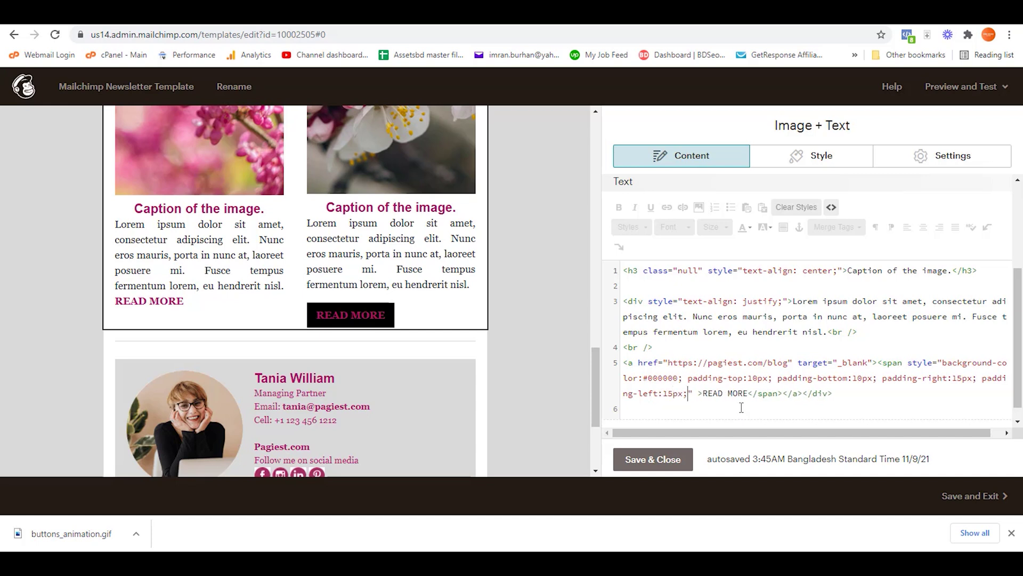
click(831, 206)
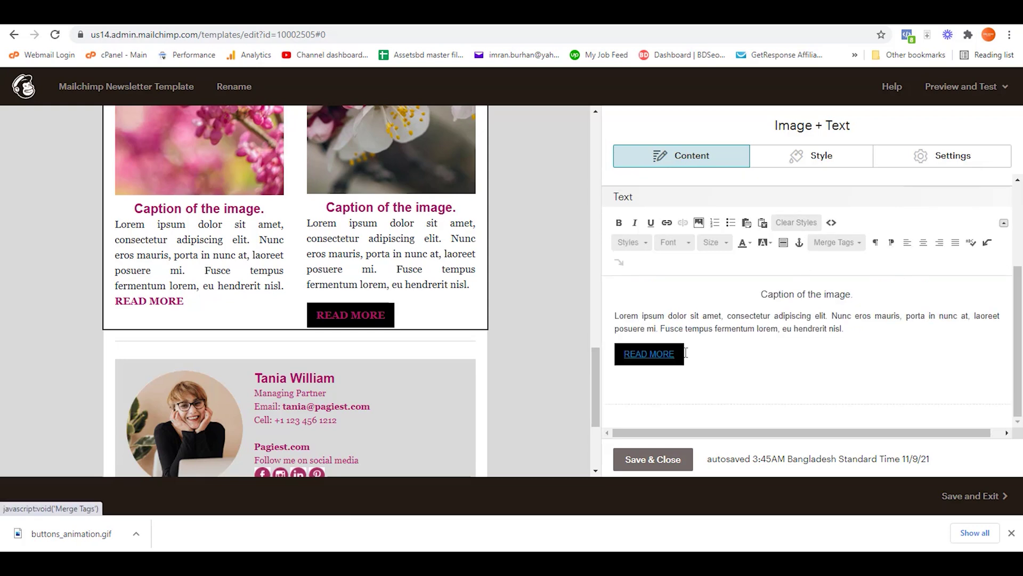
Save and close the Image + Text block, then enter template preview mode
click(659, 457)
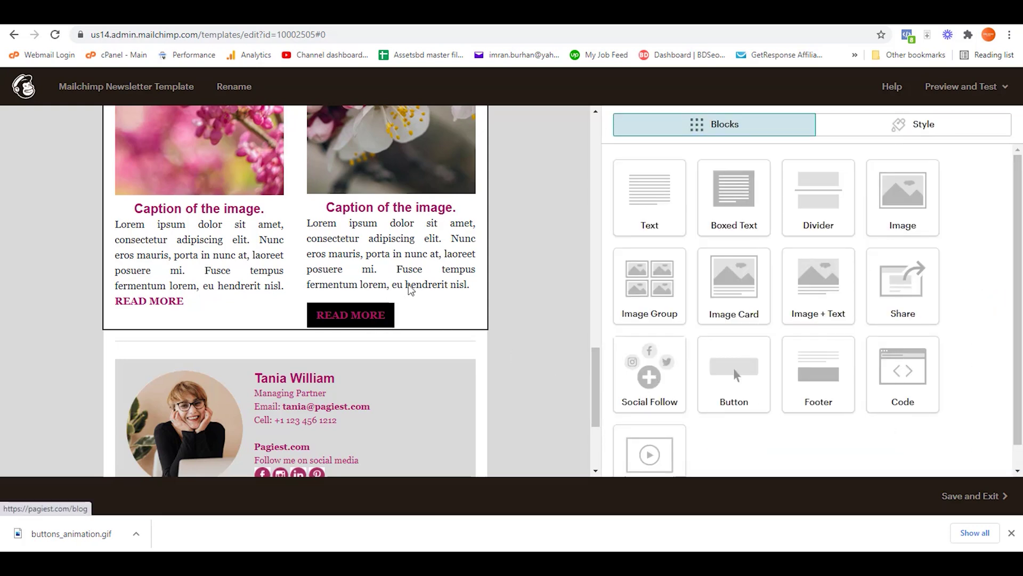
click(952, 92)
click(942, 122)
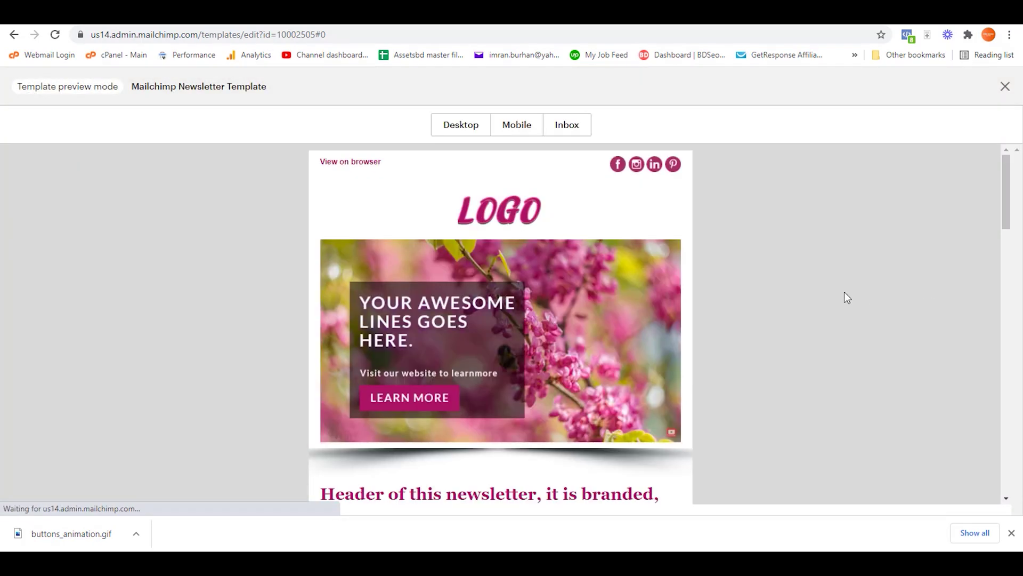
Confirm the READ MORE button opens its blog link, then exit preview back to the editor
scroll(746, 277, down, 15)
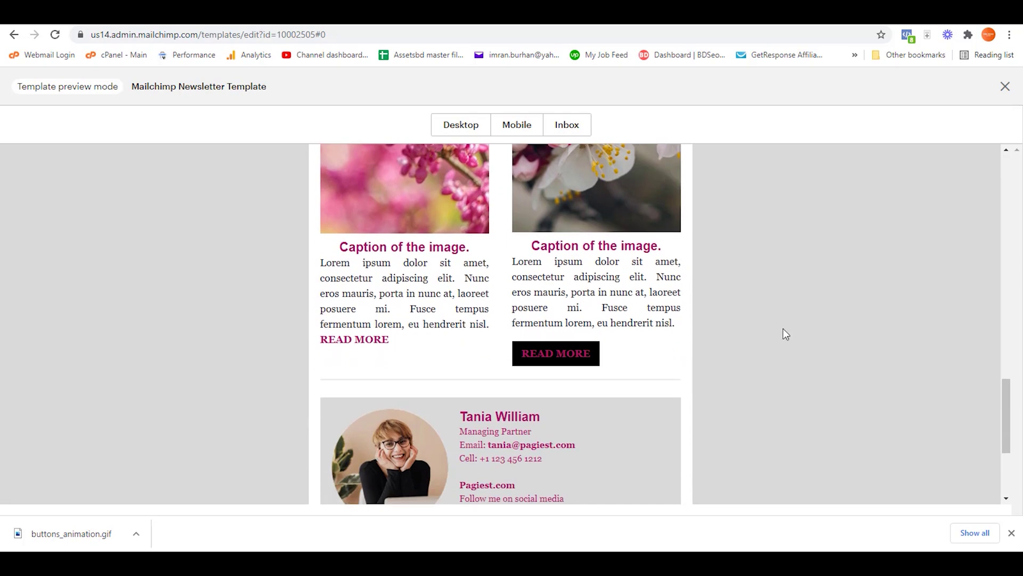
click(518, 368)
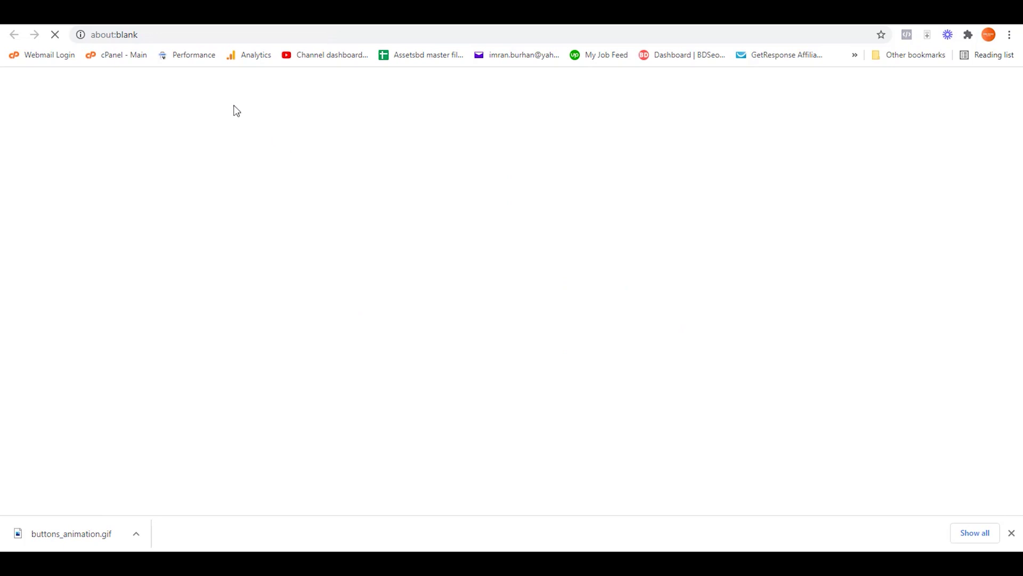
click(226, 16)
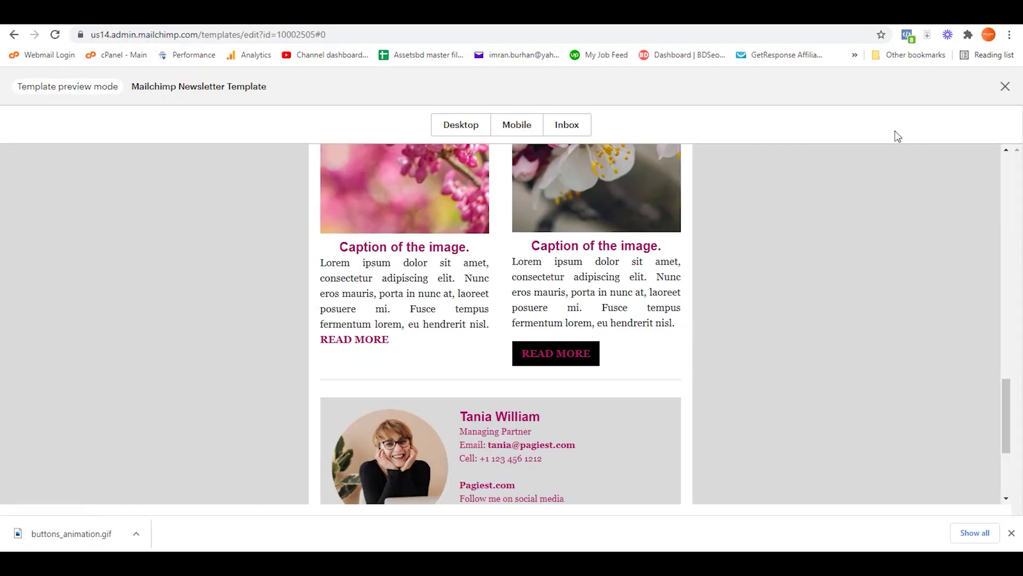
click(1005, 87)
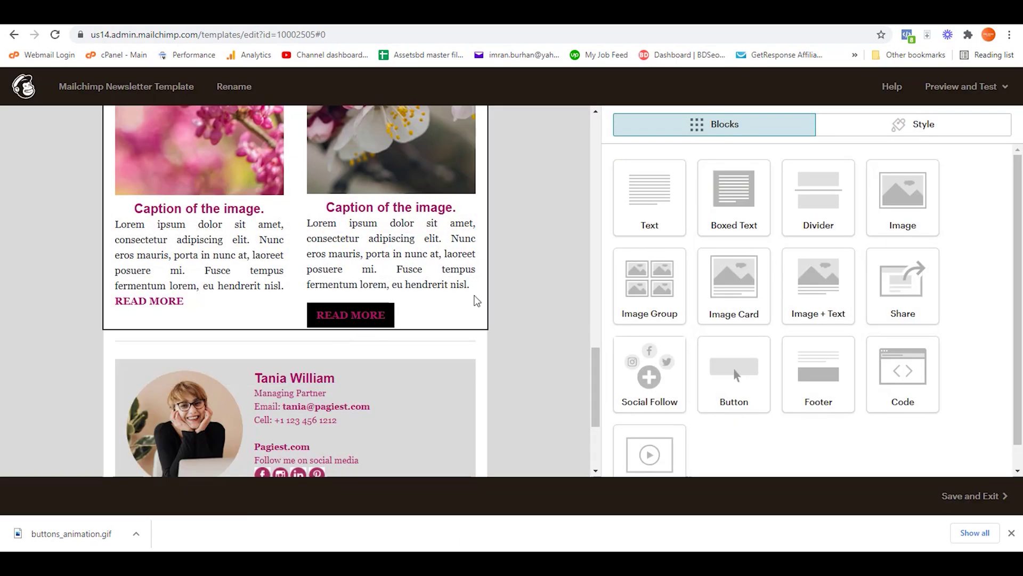